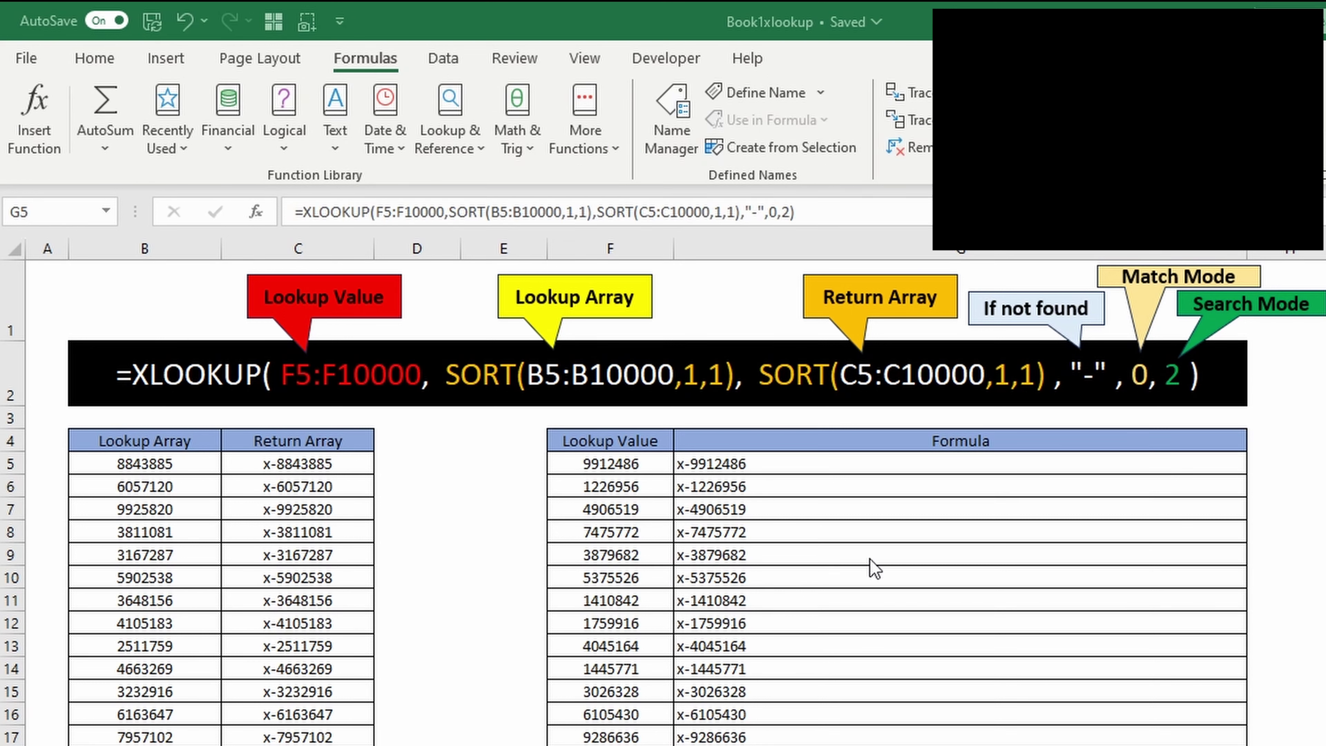
# - Copy the XLOOKUP formula text from cell G5 and leave edit mode
pyautogui.click(803, 462)
pyautogui.moveTo(797, 212); pyautogui.dragTo(294, 212)
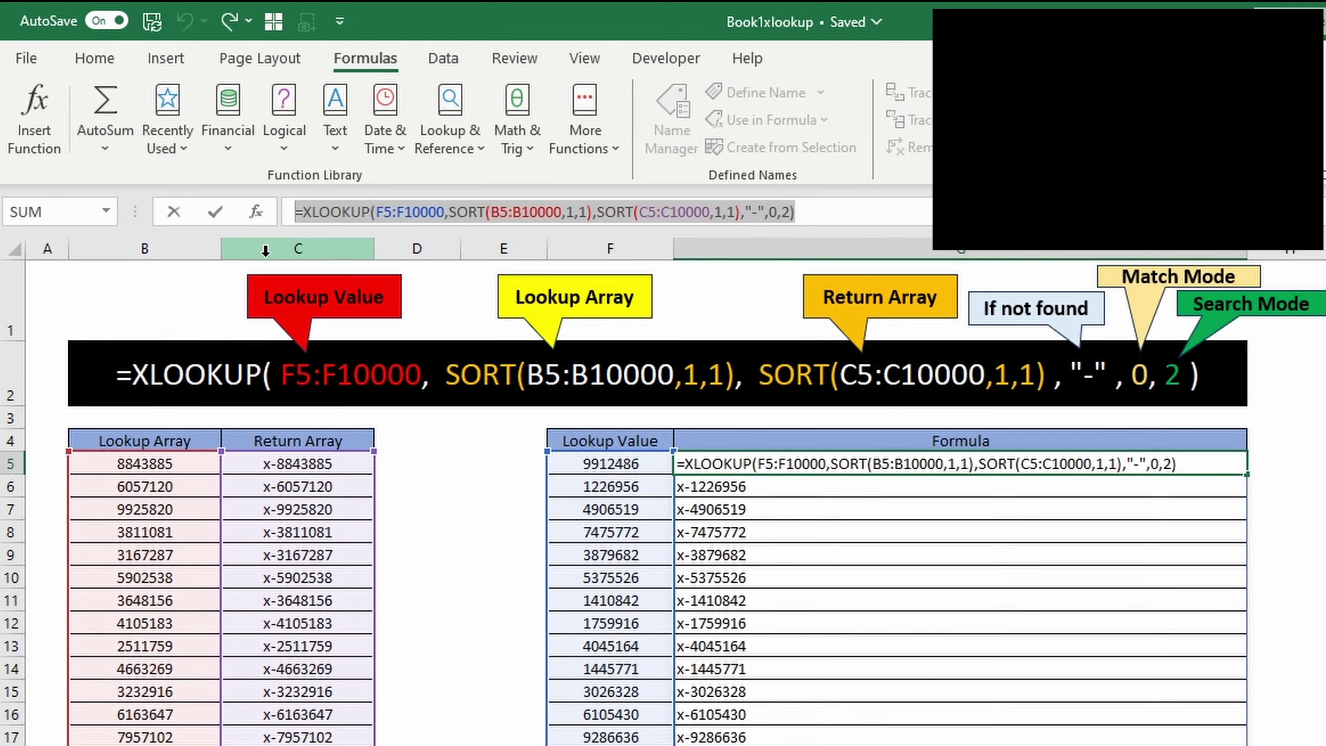
pyautogui.press('Escape')
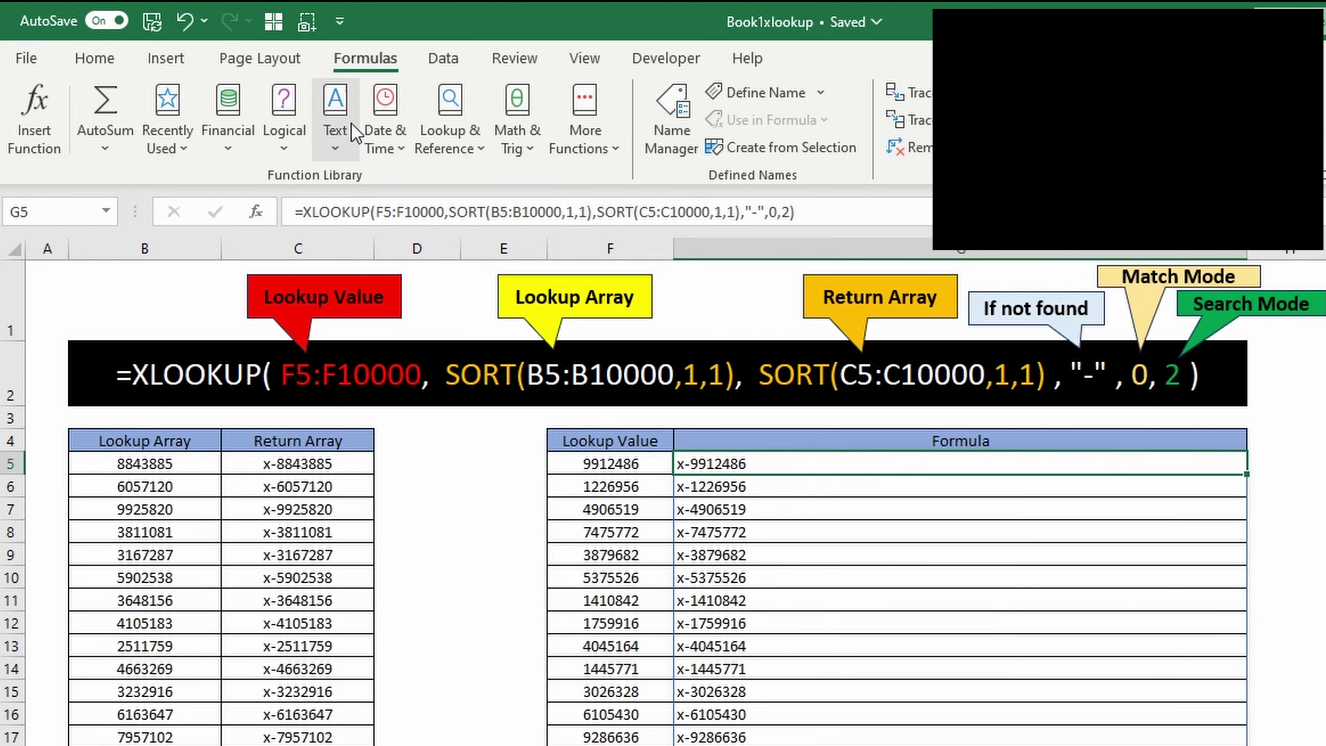
# - Create a new name called FLOOKUP in Name Manager and select its Refers to reference for replacement
pyautogui.click(672, 120)
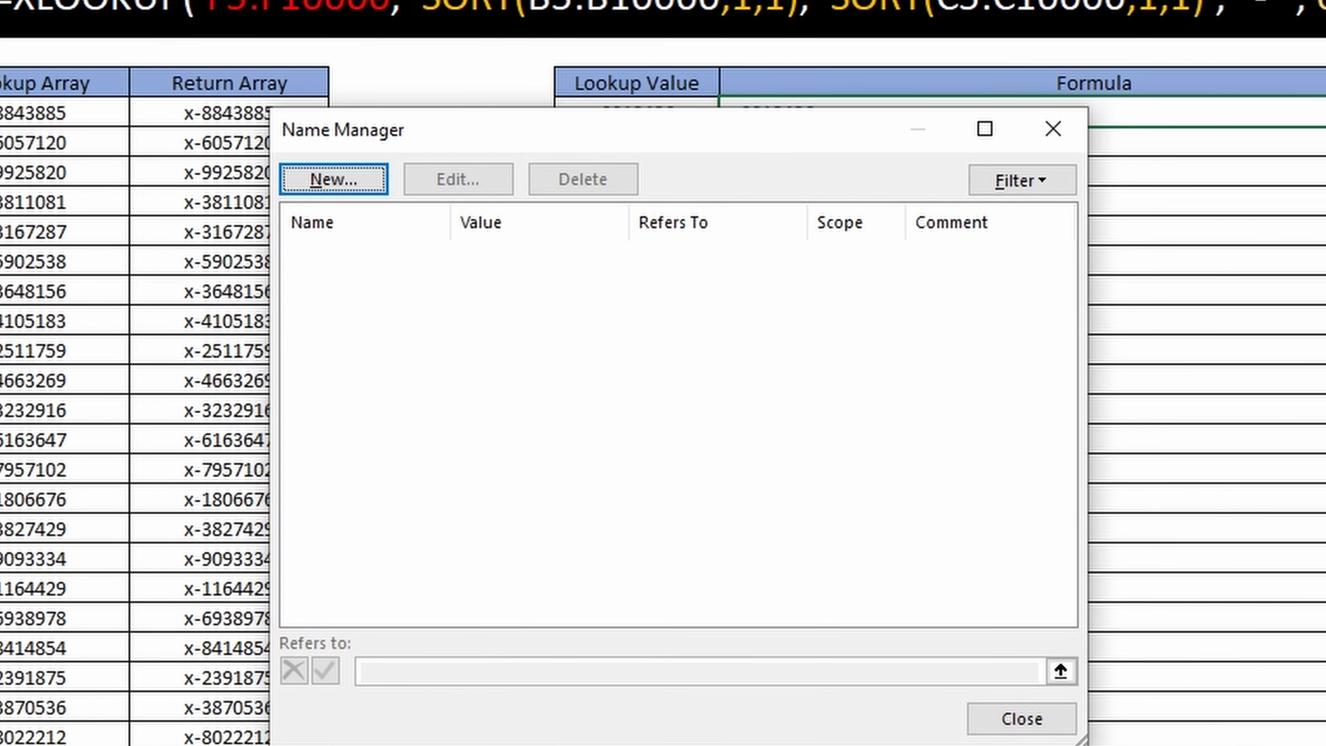
pyautogui.click(369, 179)
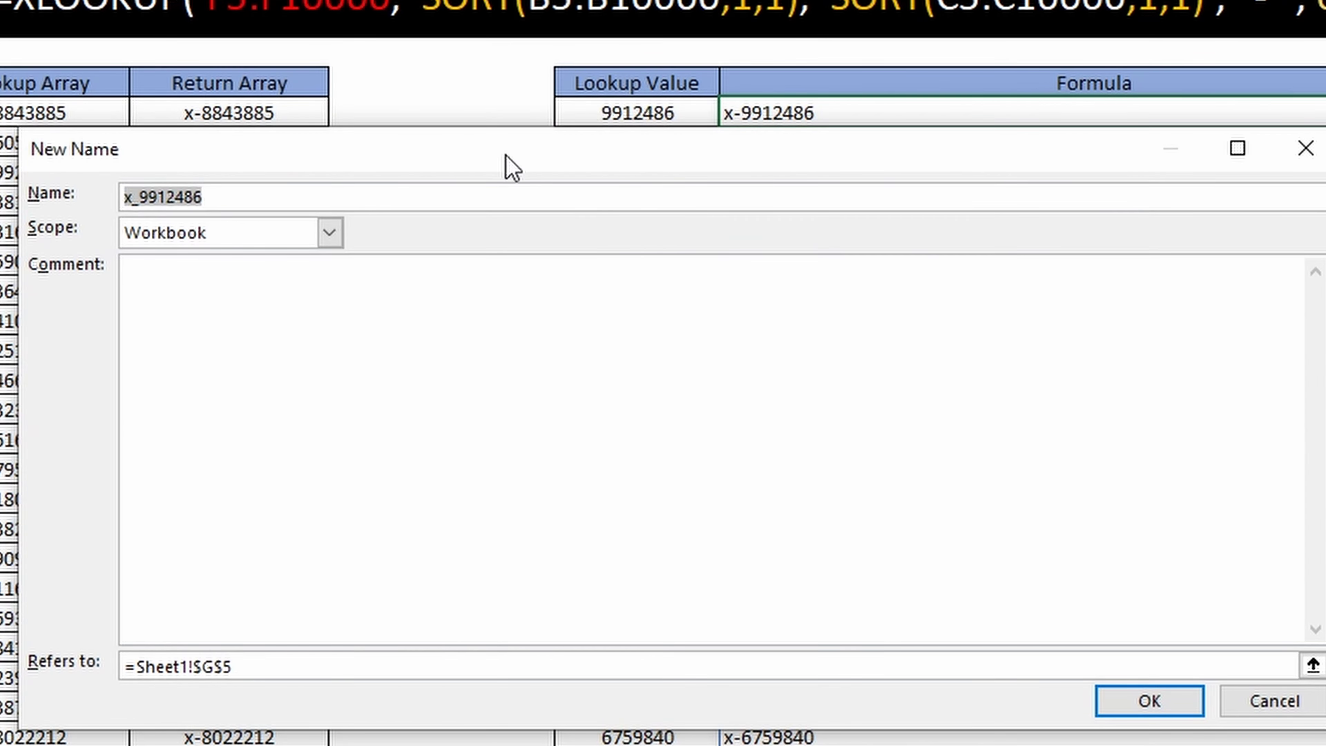
pyautogui.moveTo(494, 152); pyautogui.dragTo(471, 129)
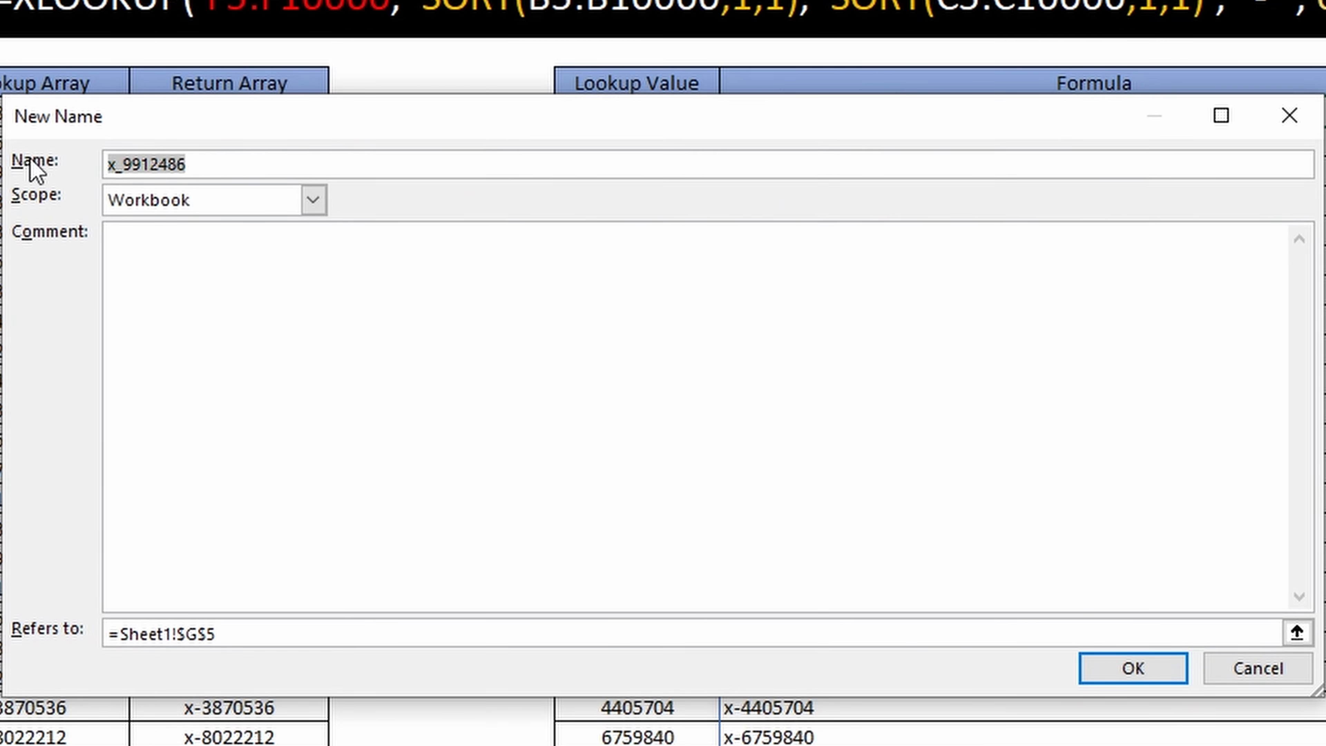
pyautogui.write('FLOOKP')
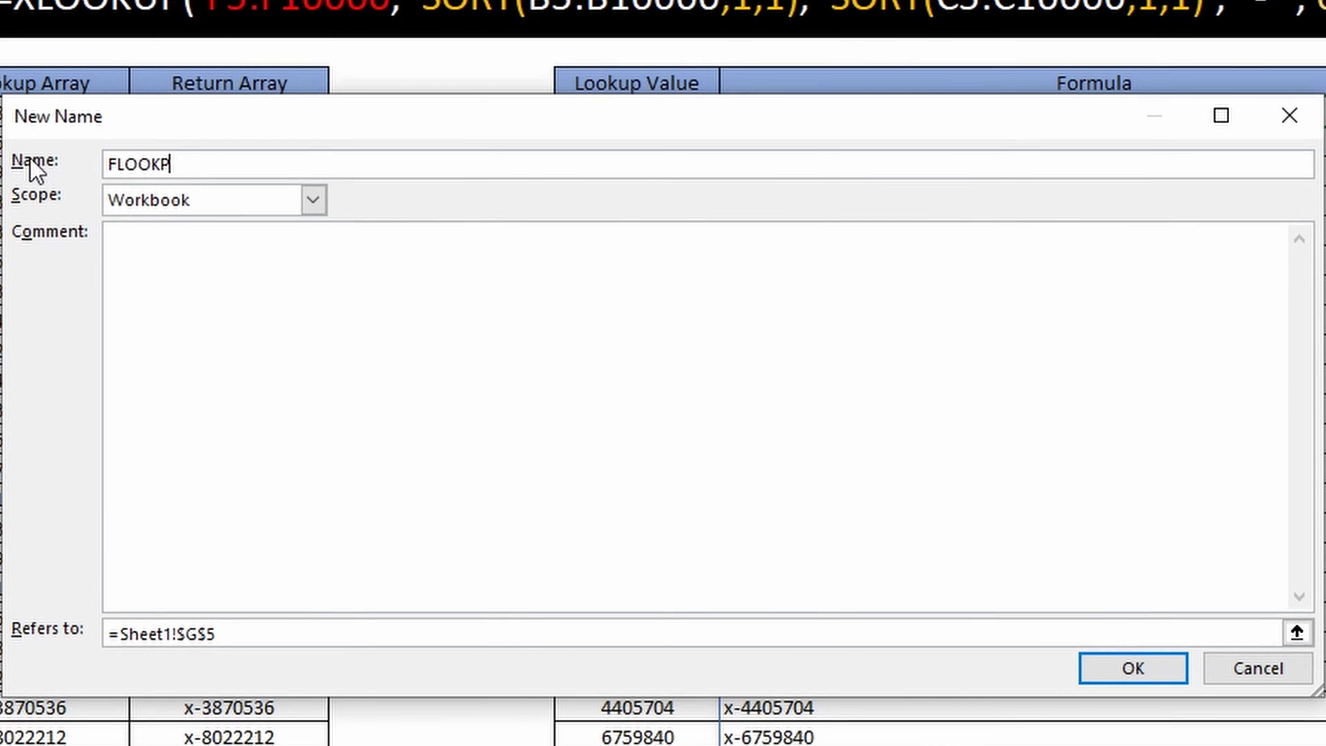
pyautogui.press('BackSpace')
pyautogui.write('UP')
pyautogui.moveTo(215, 633); pyautogui.dragTo(97, 612)
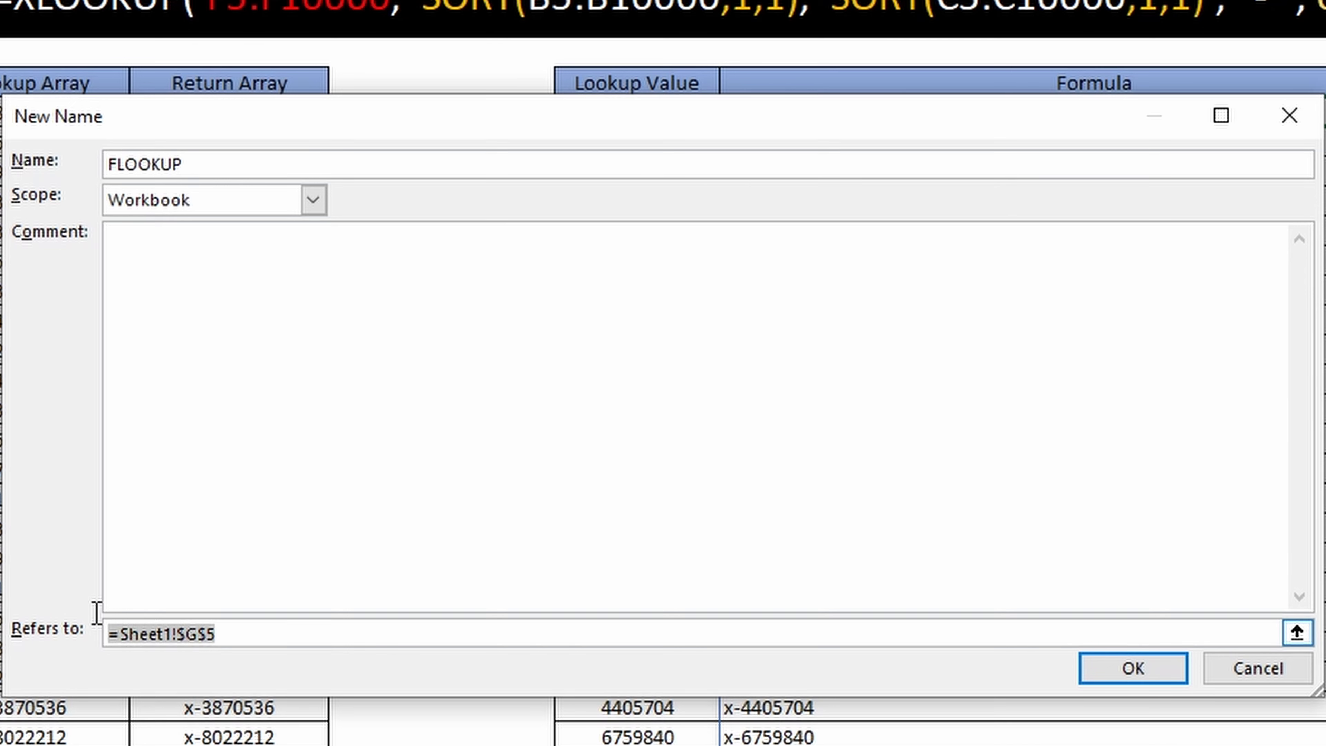
# - Enter =lambda(LookupVal, LookupArray, ReturnArray, in Refers to and paste the copied XLOOKUP formula after it
pyautogui.write('=')
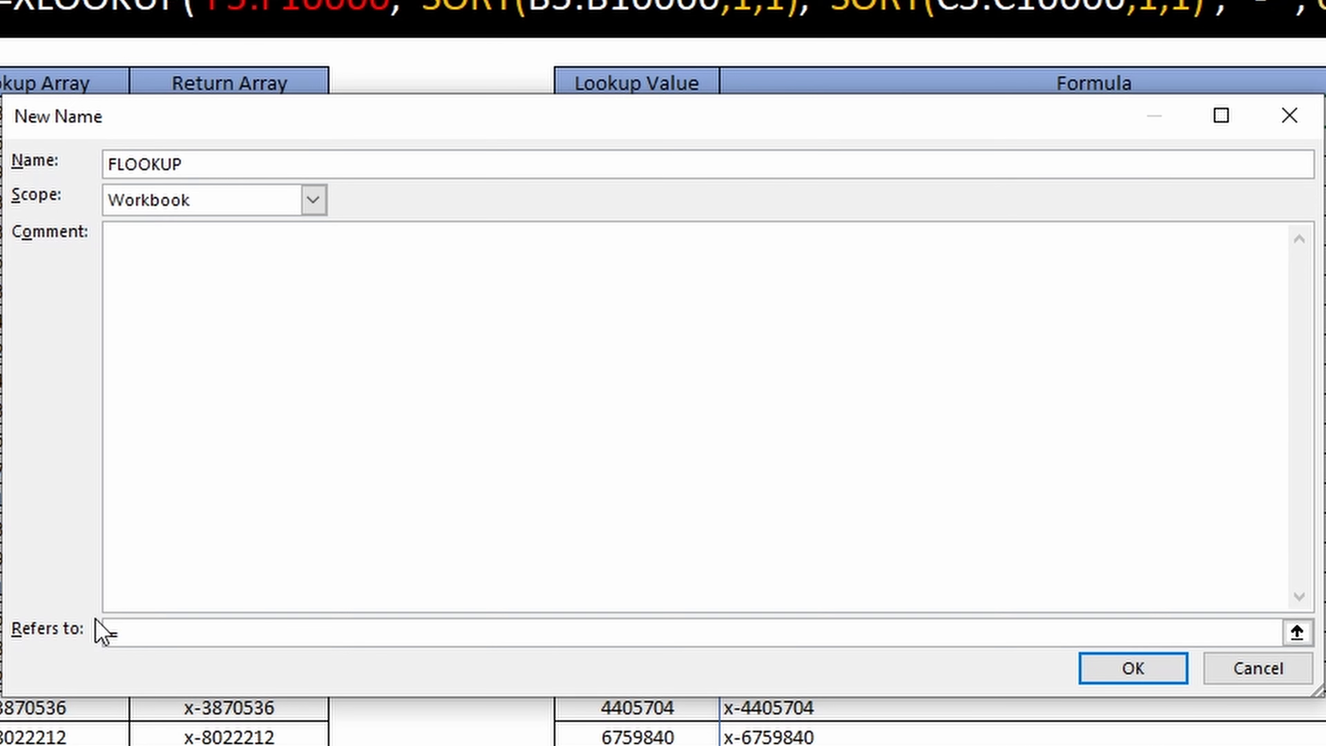
pyautogui.write('lambda(LookupVB')
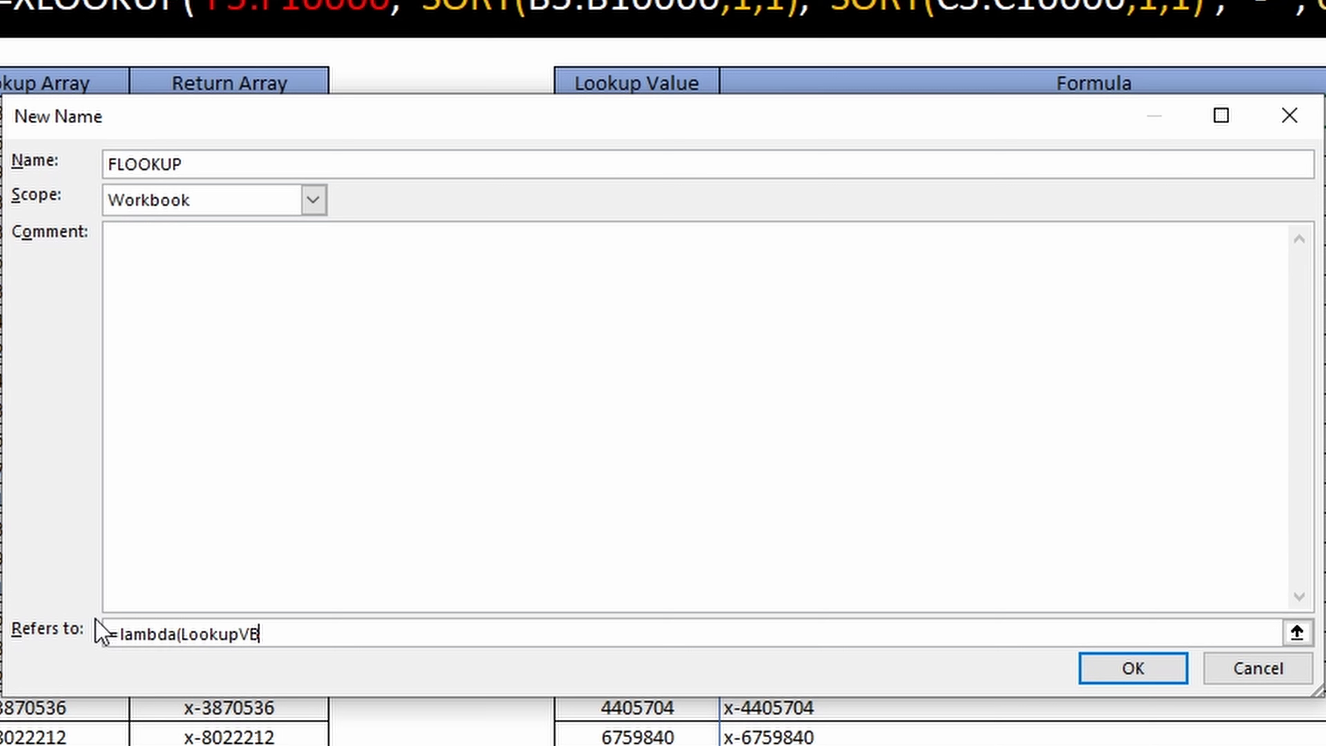
pyautogui.press('BackSpace')
pyautogui.write('al, LookupA')
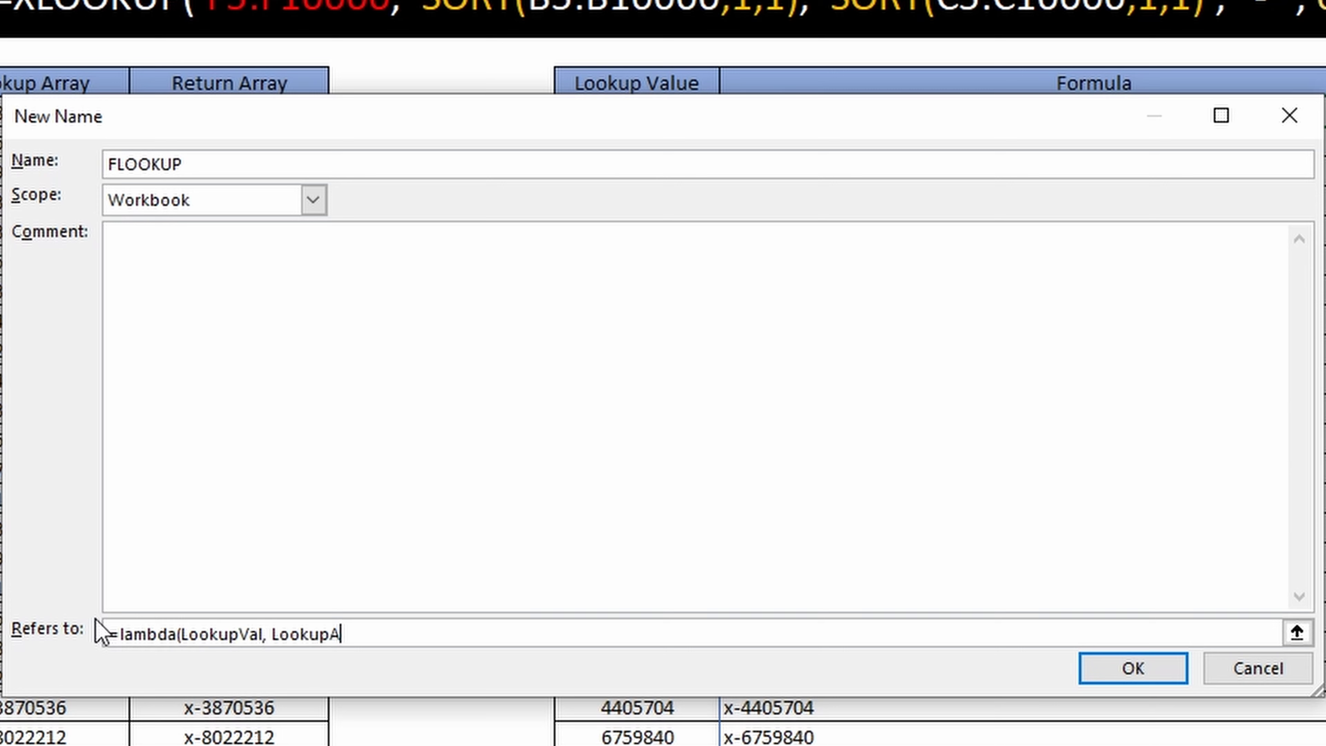
pyautogui.write('rray, ReturnArray,')
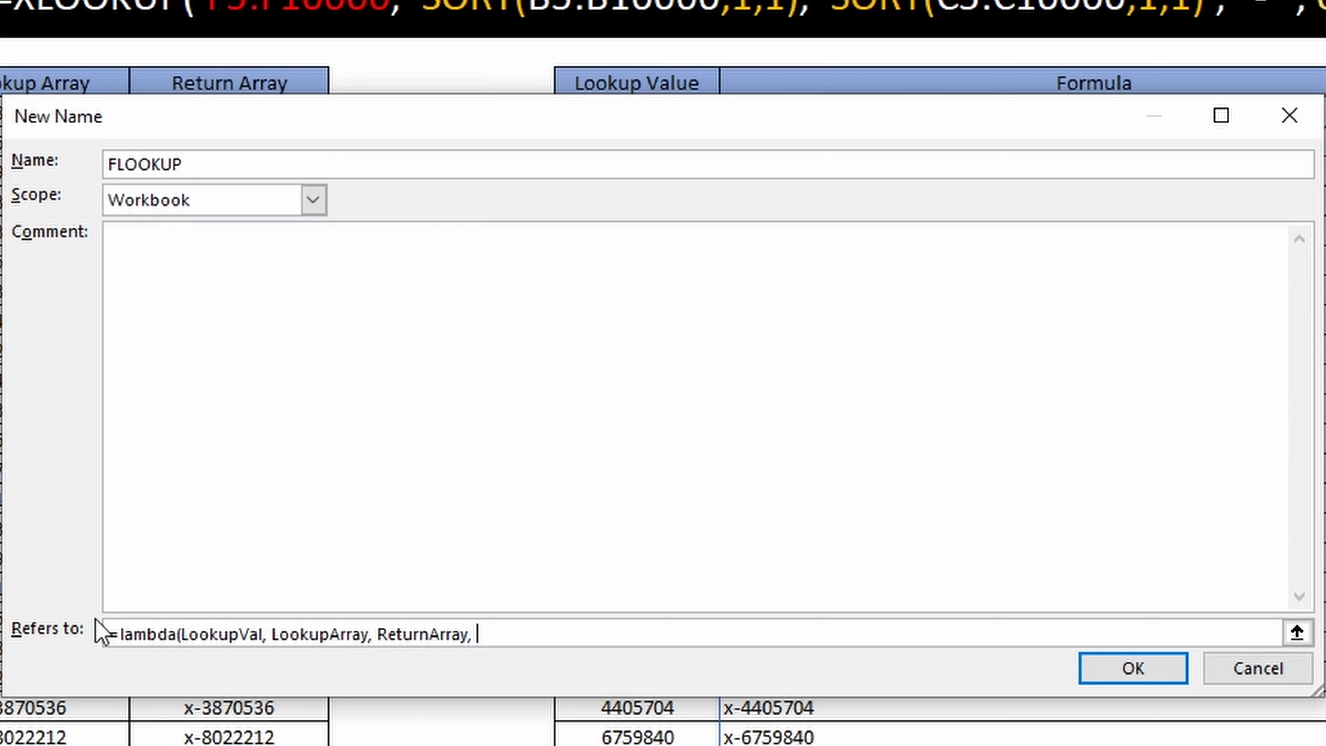
pyautogui.write('=XLOOKUP(F5:F10000,SORT(B5:B10000,1,1),SORT(C5:C10000,1,1),"-",0,2)')
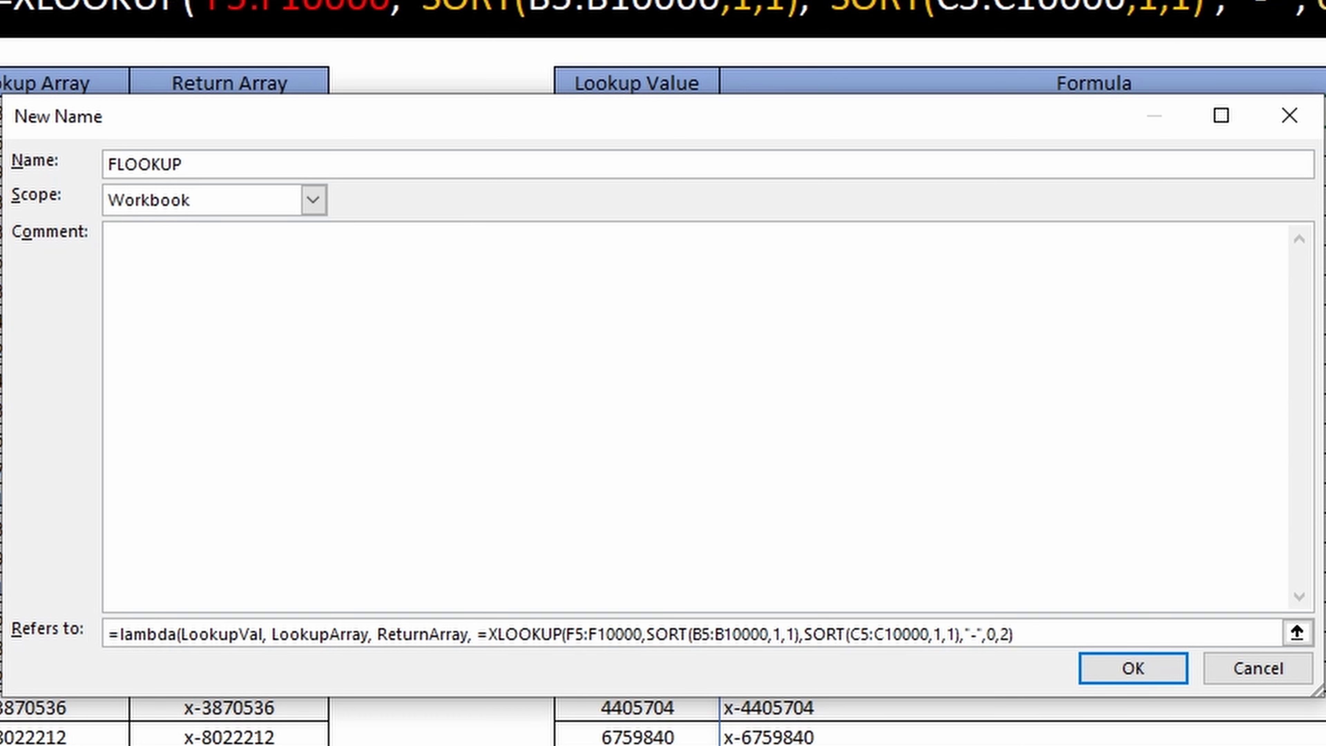
# - Remove the extra equals sign and replace F5:F10000, B5:B10000, C5:C10000 with lookupVal, LookupArray, ReturnArray
pyautogui.click(484, 639)
pyautogui.press('BackSpace')
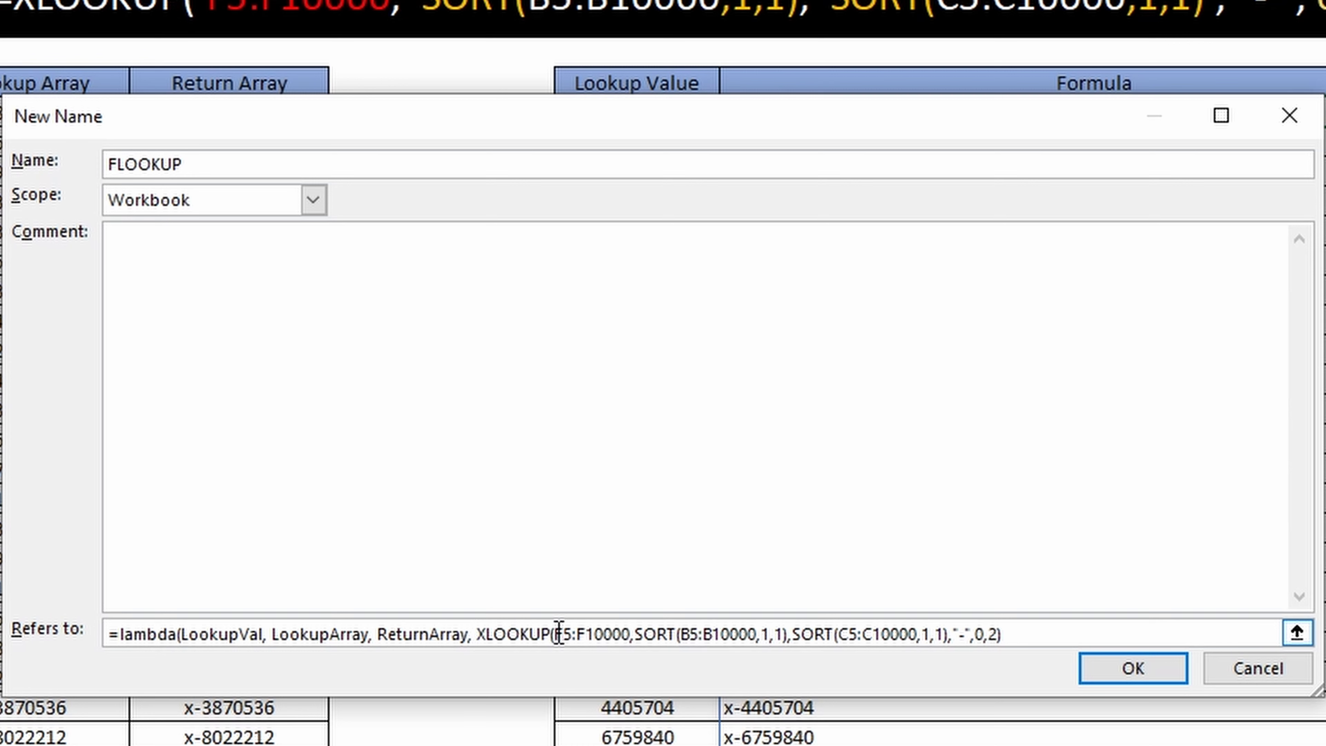
pyautogui.moveTo(554, 634); pyautogui.dragTo(624, 634)
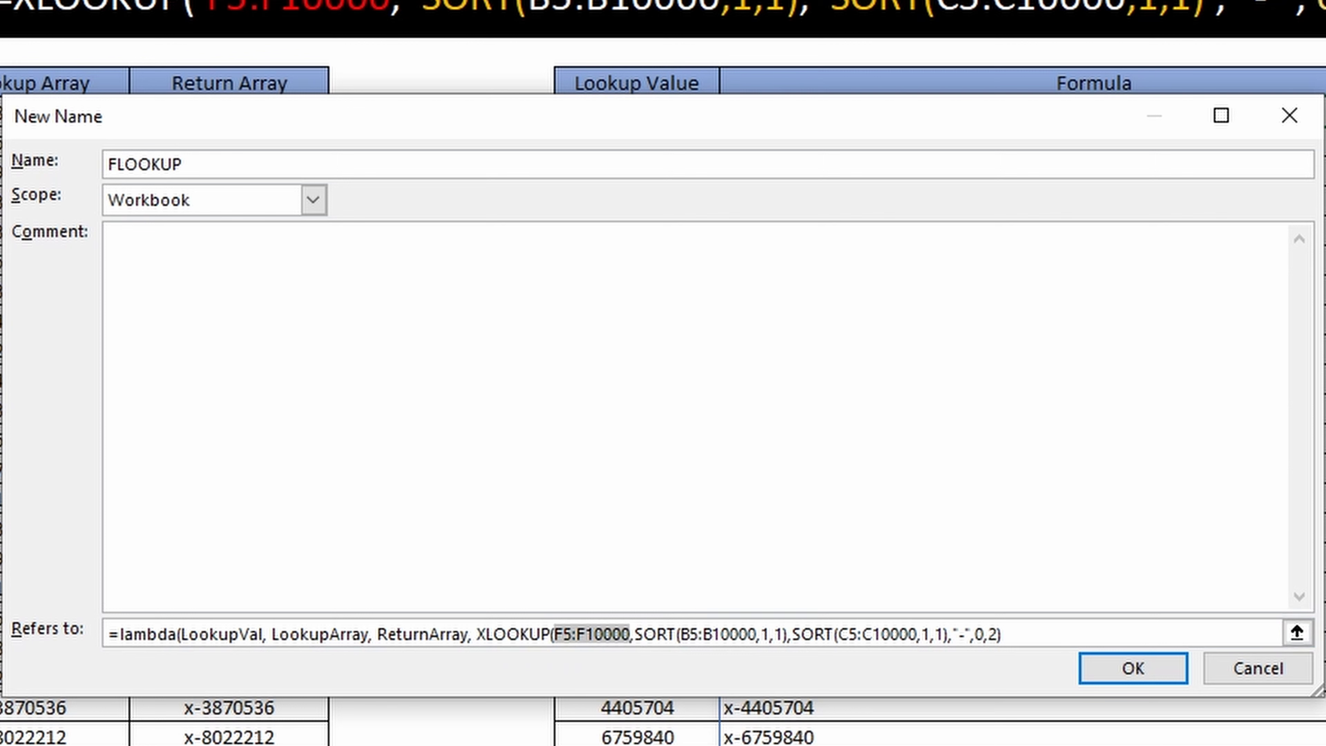
pyautogui.write('lookupVal')
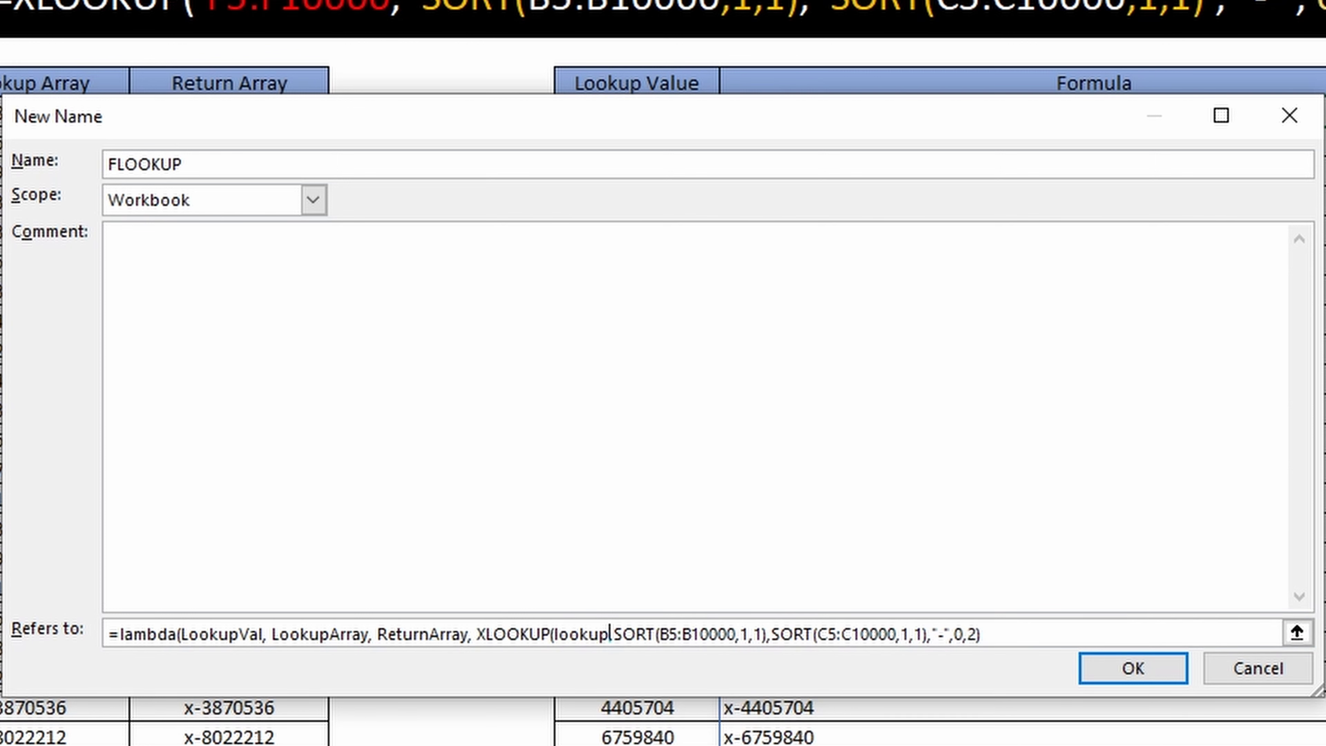
pyautogui.press('Right')
pyautogui.press('Right')
pyautogui.press('Right')
pyautogui.press('Right')
pyautogui.press('Right')
pyautogui.press('Right')
pyautogui.hotkey('shift', 'Right')
pyautogui.hotkey('shift', 'Right')
pyautogui.hotkey('shift', 'Right')
pyautogui.hotkey('shift', 'Right')
pyautogui.hotkey('shift', 'Right')
pyautogui.hotkey('shift', 'Right')
pyautogui.hotkey('shift', 'Right')
pyautogui.hotkey('shift', 'Right')
pyautogui.hotkey('shift', 'Right')
pyautogui.write('LookupArray')
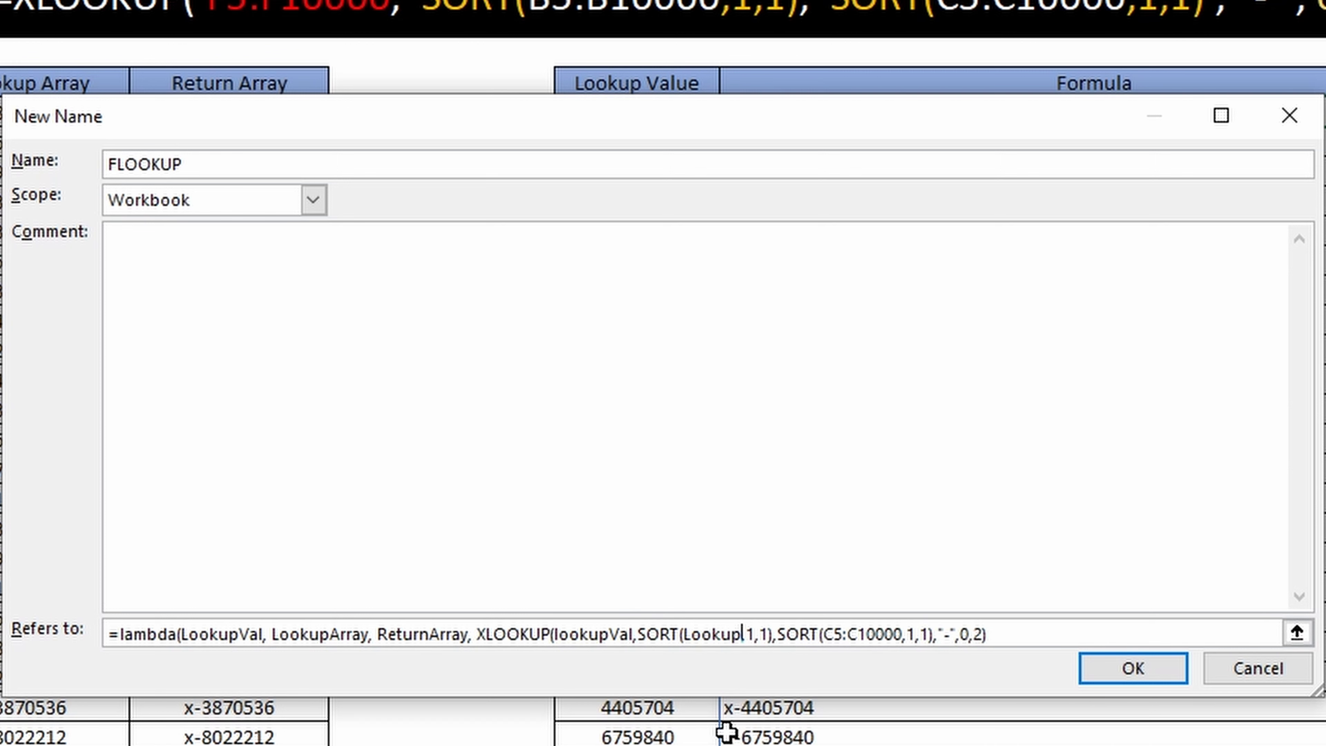
pyautogui.press('Right')
pyautogui.press('Right')
pyautogui.press('Right')
pyautogui.press('Right')
pyautogui.press('Right')
pyautogui.press('Right')
pyautogui.press('Right')
pyautogui.press('Right')
pyautogui.press('Right')
pyautogui.press('Right')
pyautogui.press('Right')
pyautogui.hotkey('shift', 'Right')
pyautogui.hotkey('shift', 'Right')
pyautogui.hotkey('shift', 'Right')
pyautogui.hotkey('shift', 'Right')
pyautogui.hotkey('shift', 'Right')
pyautogui.hotkey('shift', 'Right')
pyautogui.hotkey('shift', 'Right')
pyautogui.hotkey('shift', 'Right')
pyautogui.hotkey('shift', 'Right')
pyautogui.write('Retu')
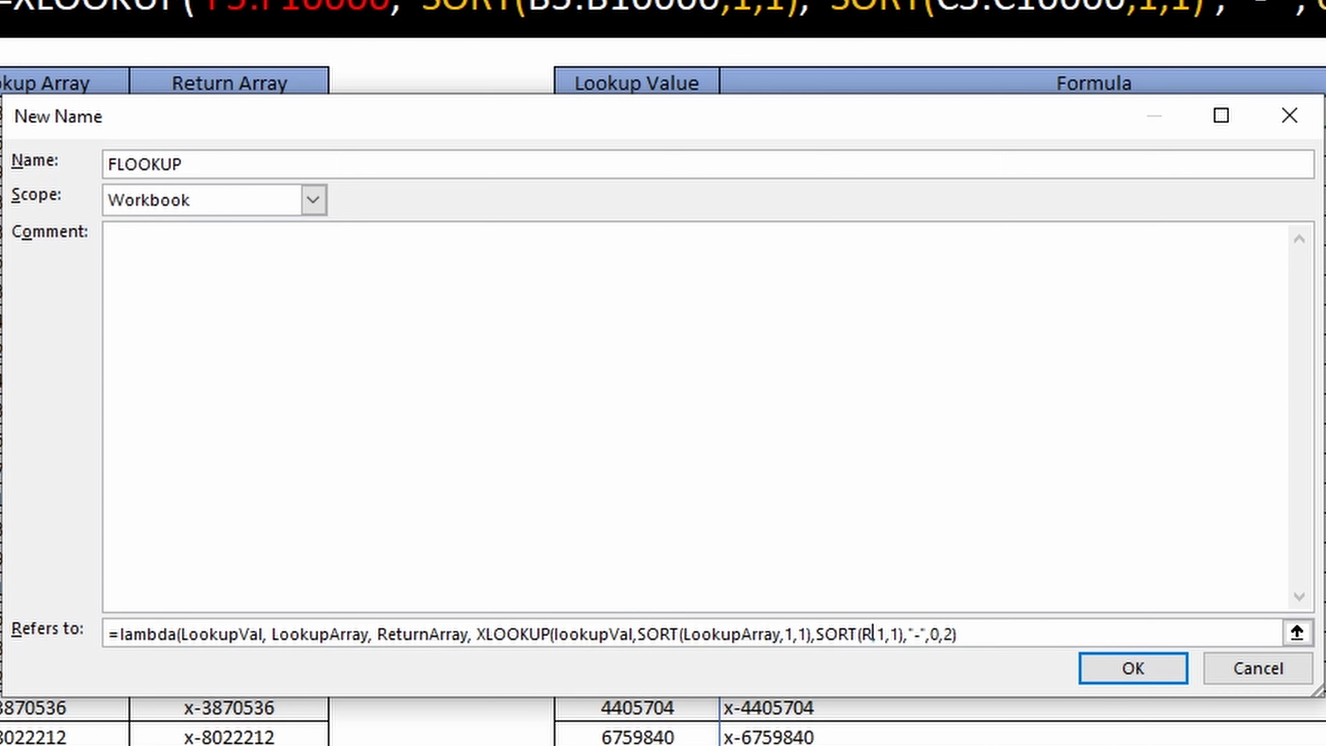
pyautogui.write('rnArray')
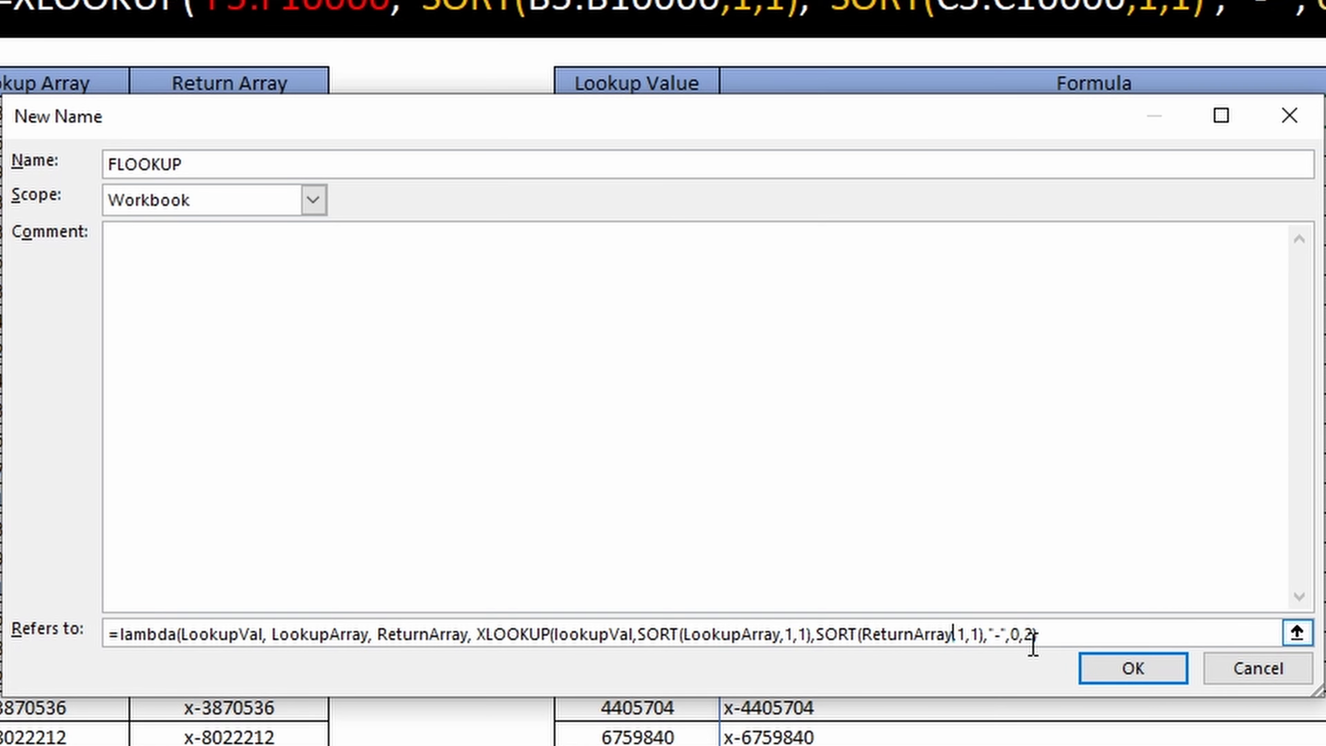
pyautogui.press('End')
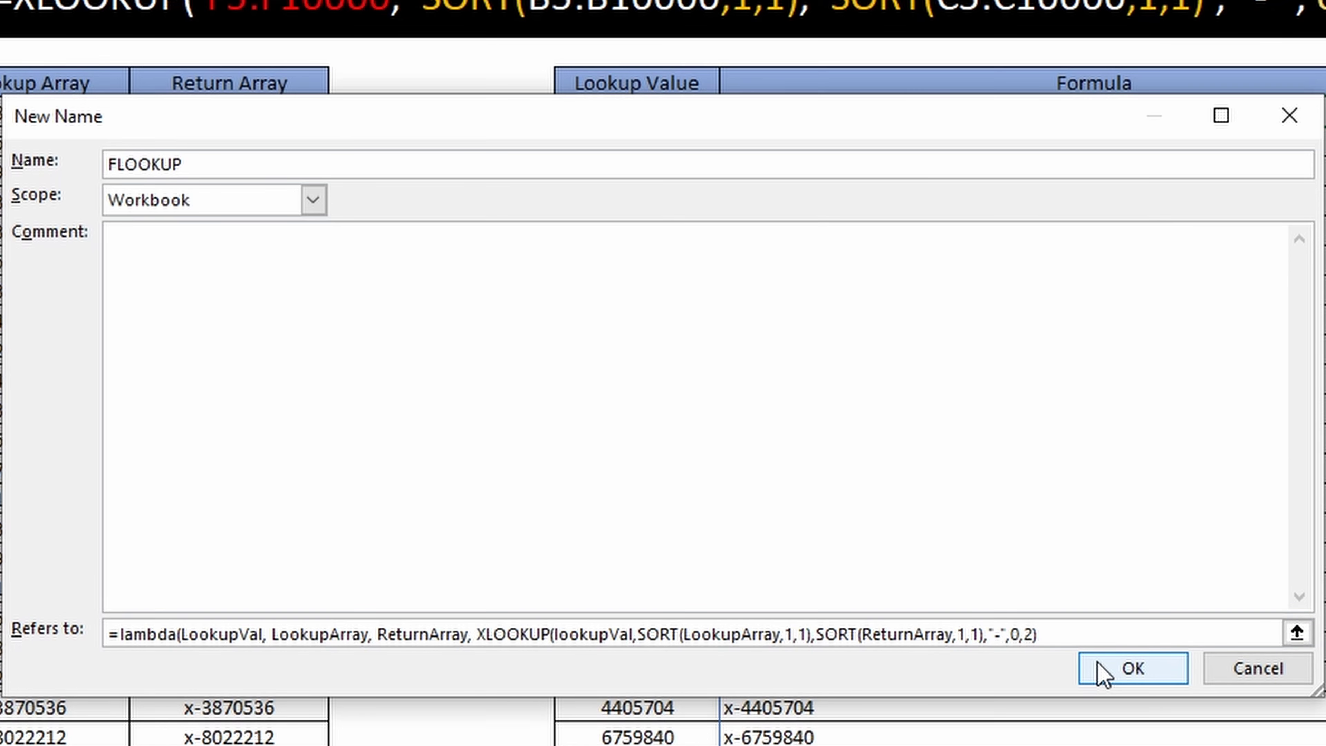
# - Add the closing bracket to the LAMBDA, save FLOOKUP, and close Name Manager
pyautogui.write(')')
pyautogui.click(1101, 671)
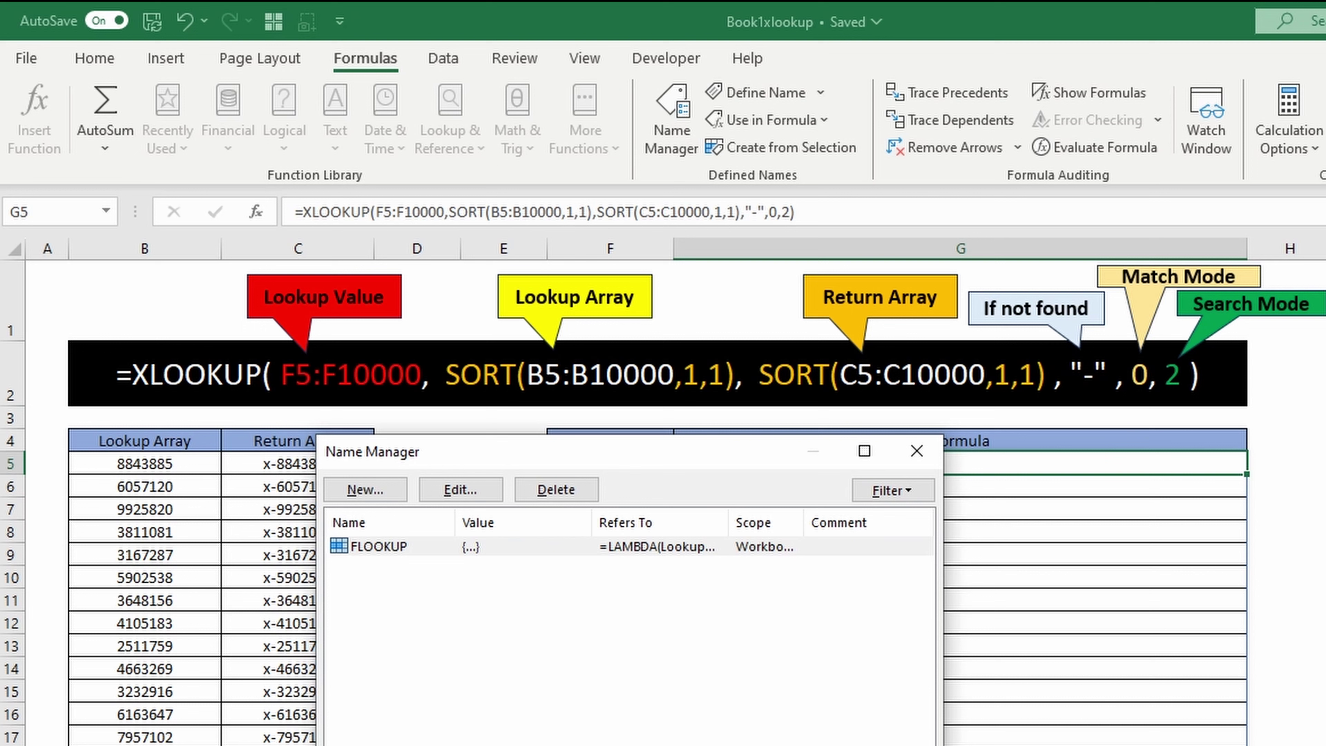
pyautogui.press('Escape')
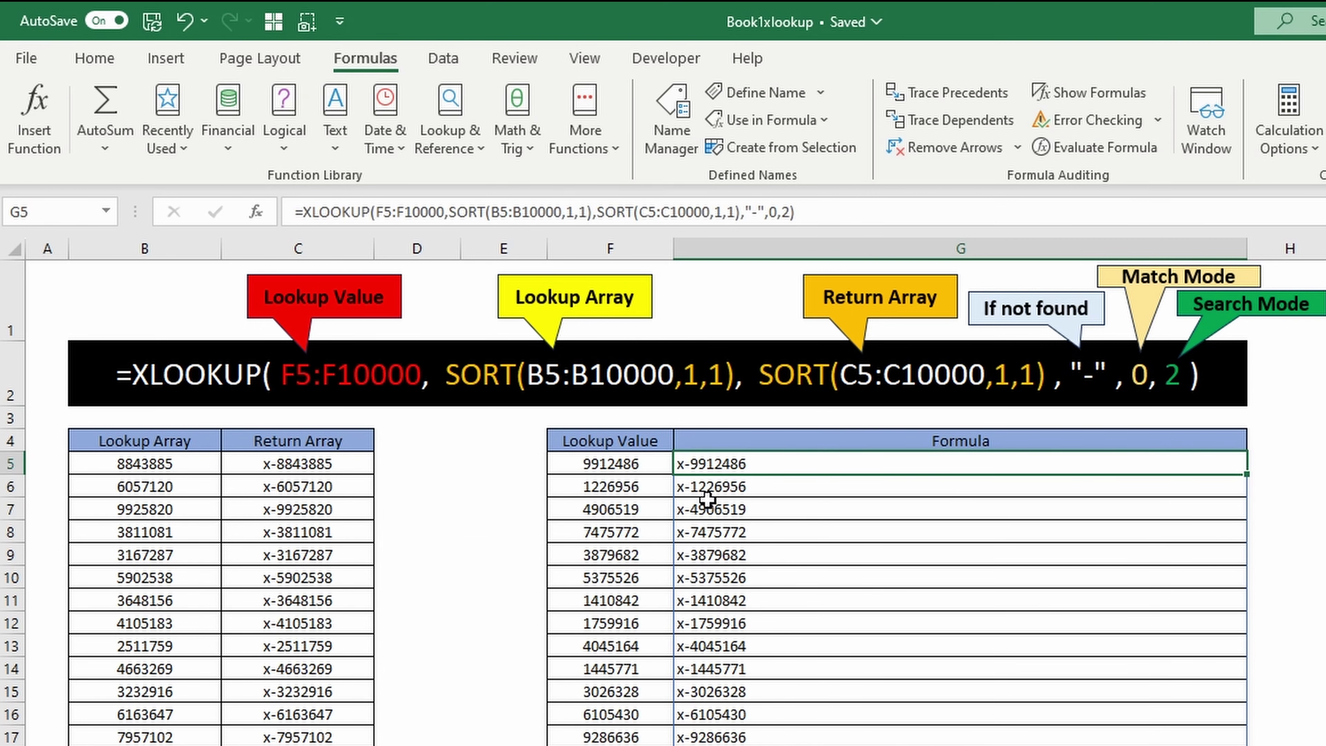
# - Clear G5 and start =FLOOKUP( with F5:F10000 as the lookup values
pyautogui.press('Delete')
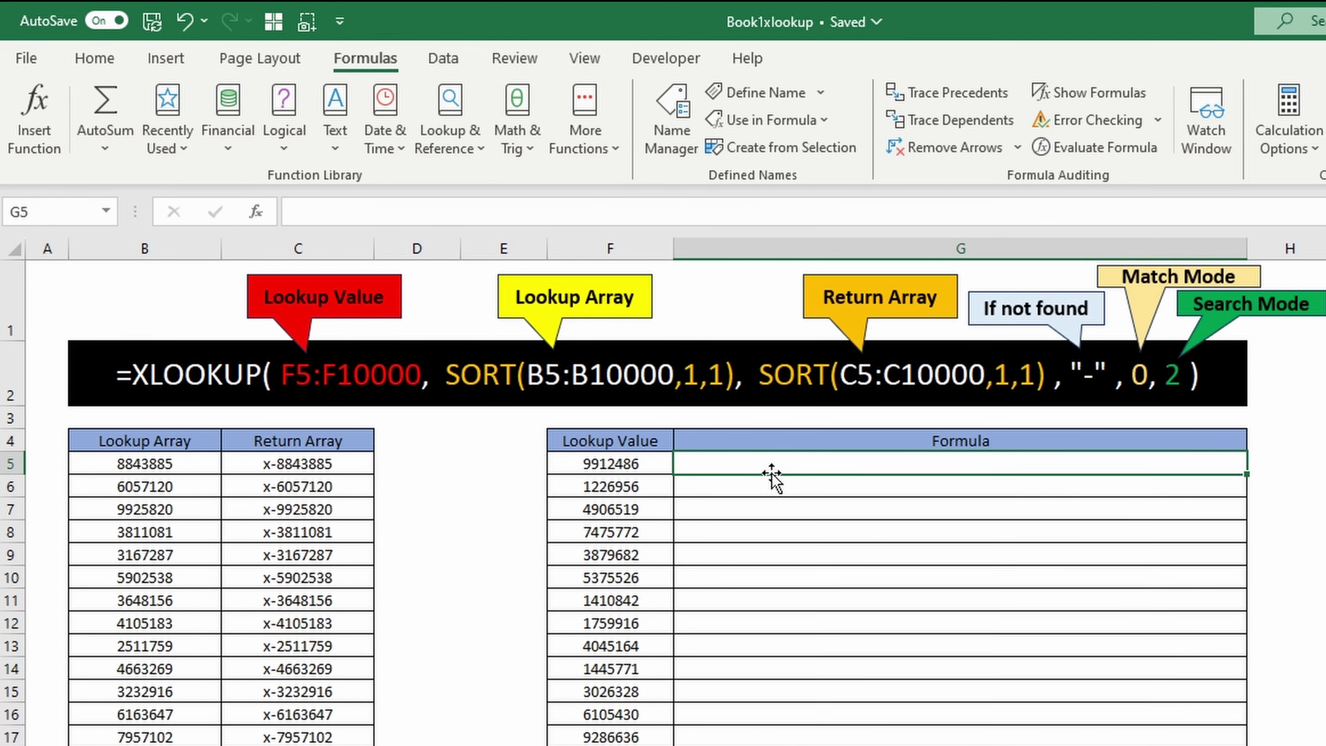
pyautogui.write('=F')
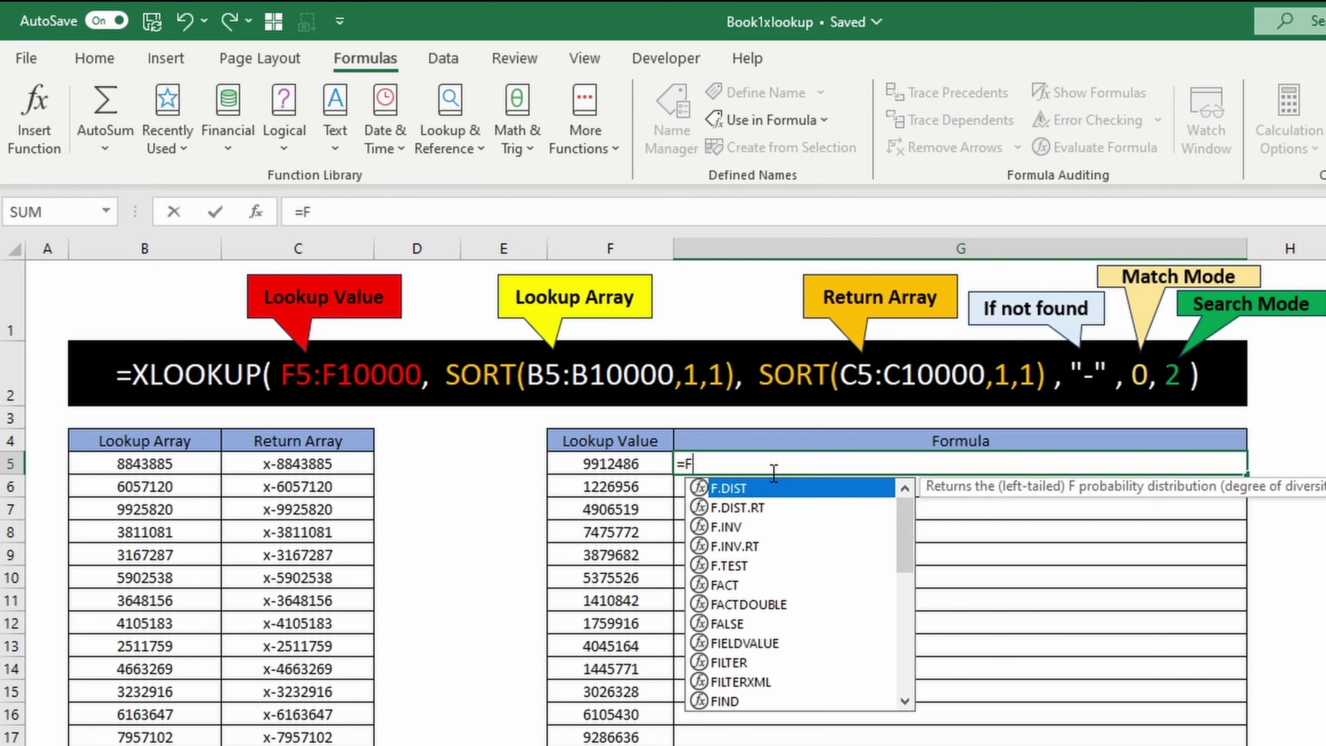
pyautogui.write('LOOKUP(')
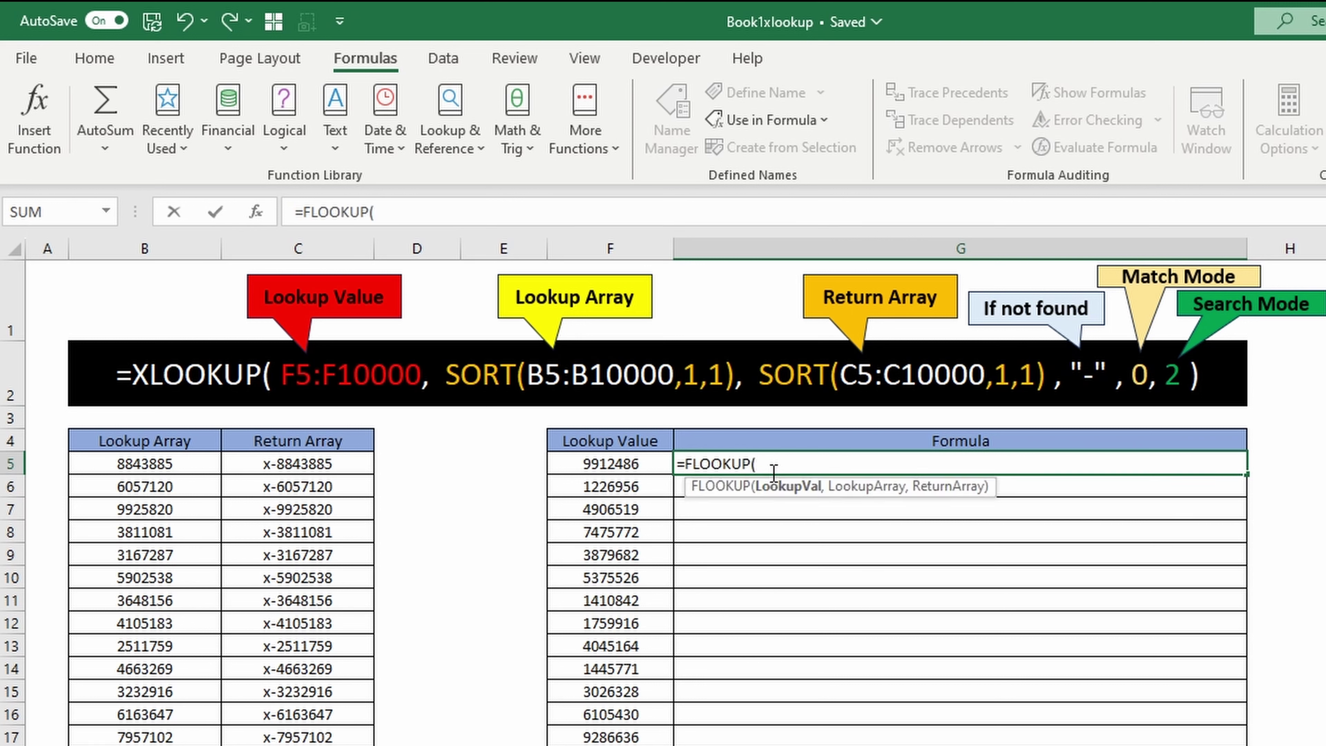
pyautogui.click(580, 464)
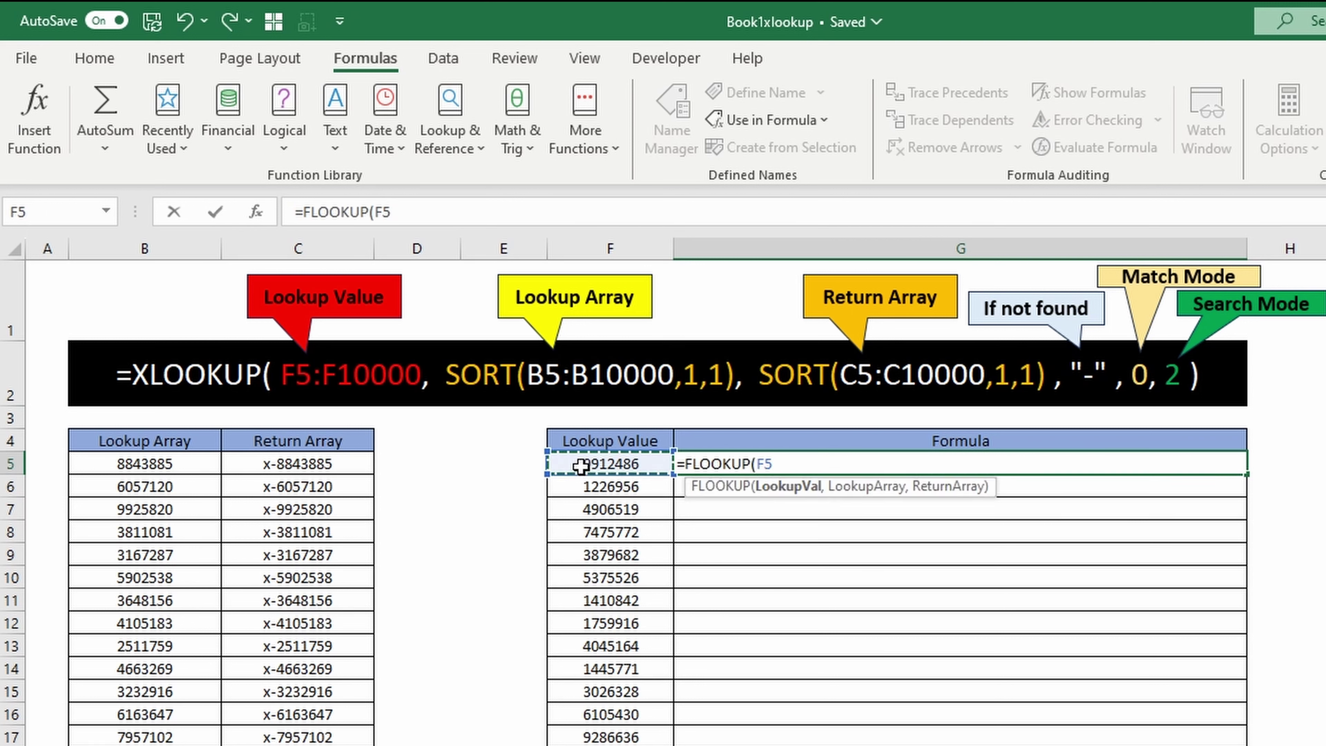
pyautogui.hotkey('ctrl', 'Down')
pyautogui.hotkey('ctrl', 'shift', 'Up')
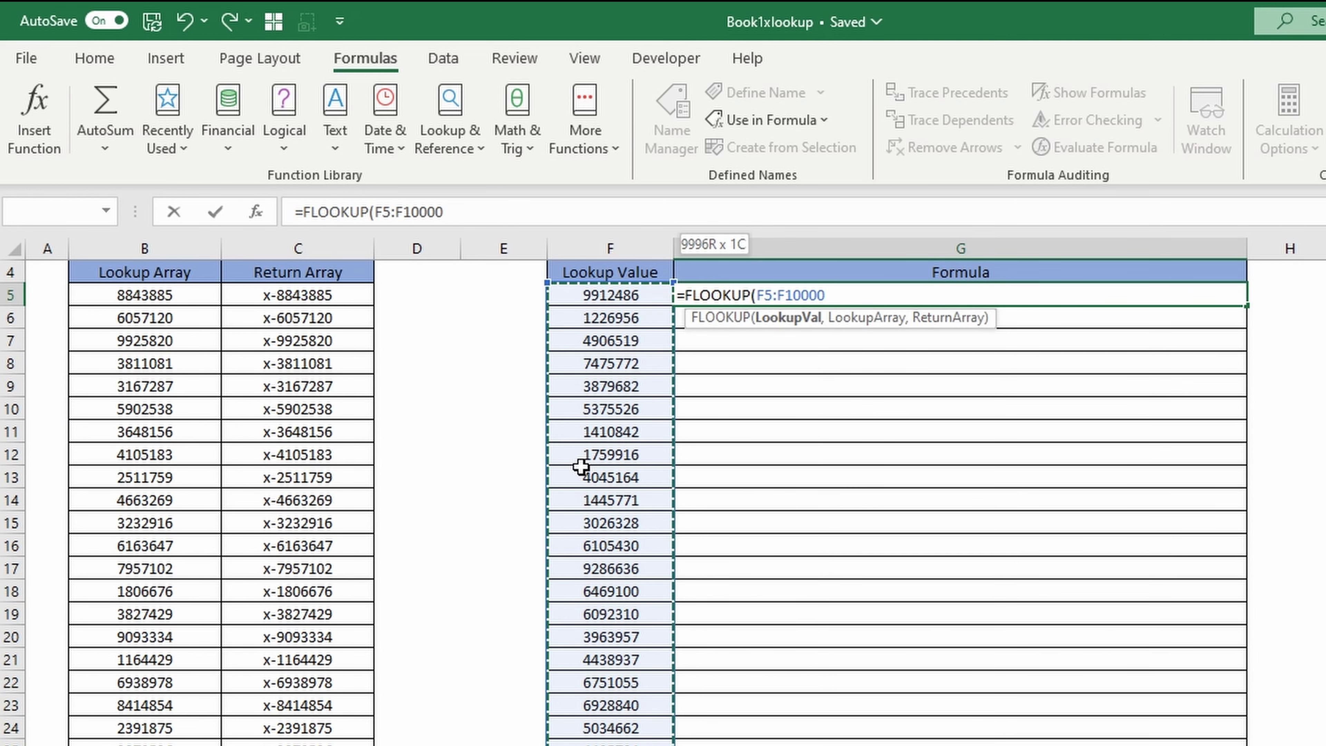
pyautogui.write(',')
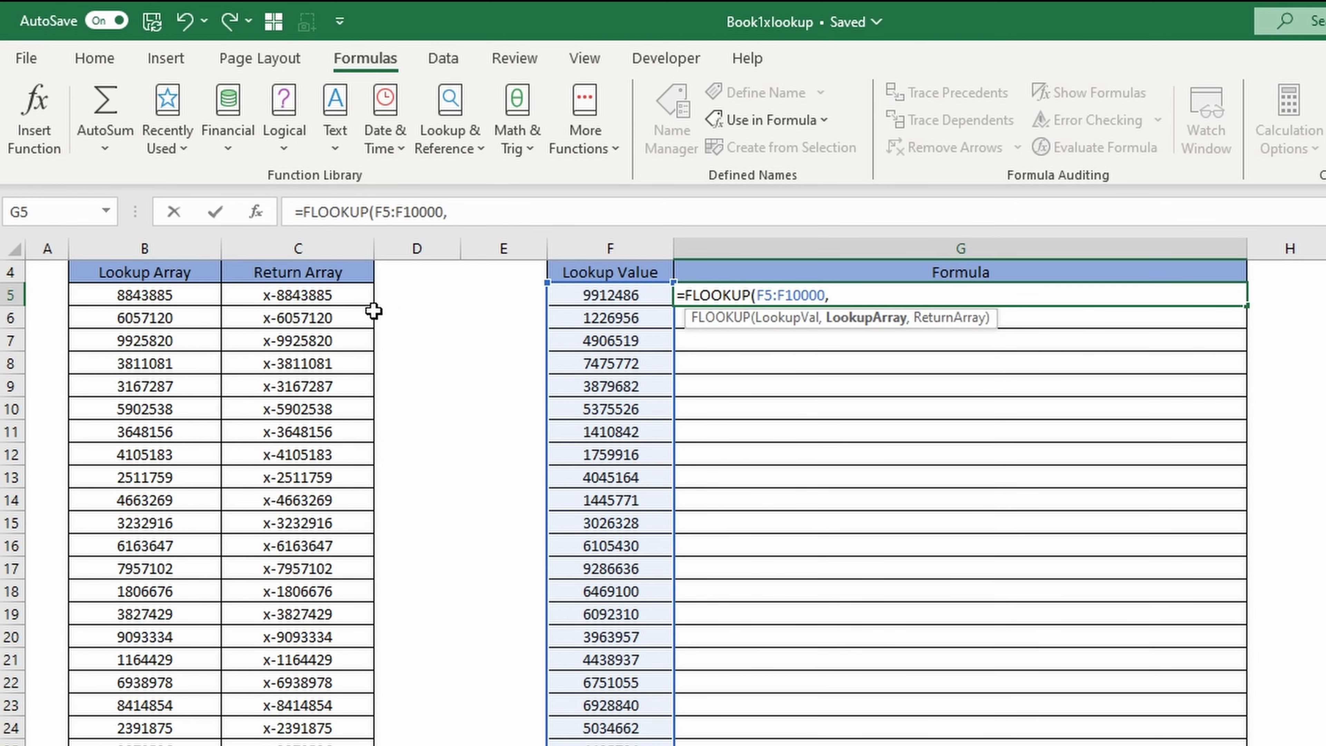
# - Add B5:B10000 and C5:C10000 as the lookup and return arrays and commit the formula
pyautogui.click(136, 276)
pyautogui.click(141, 296)
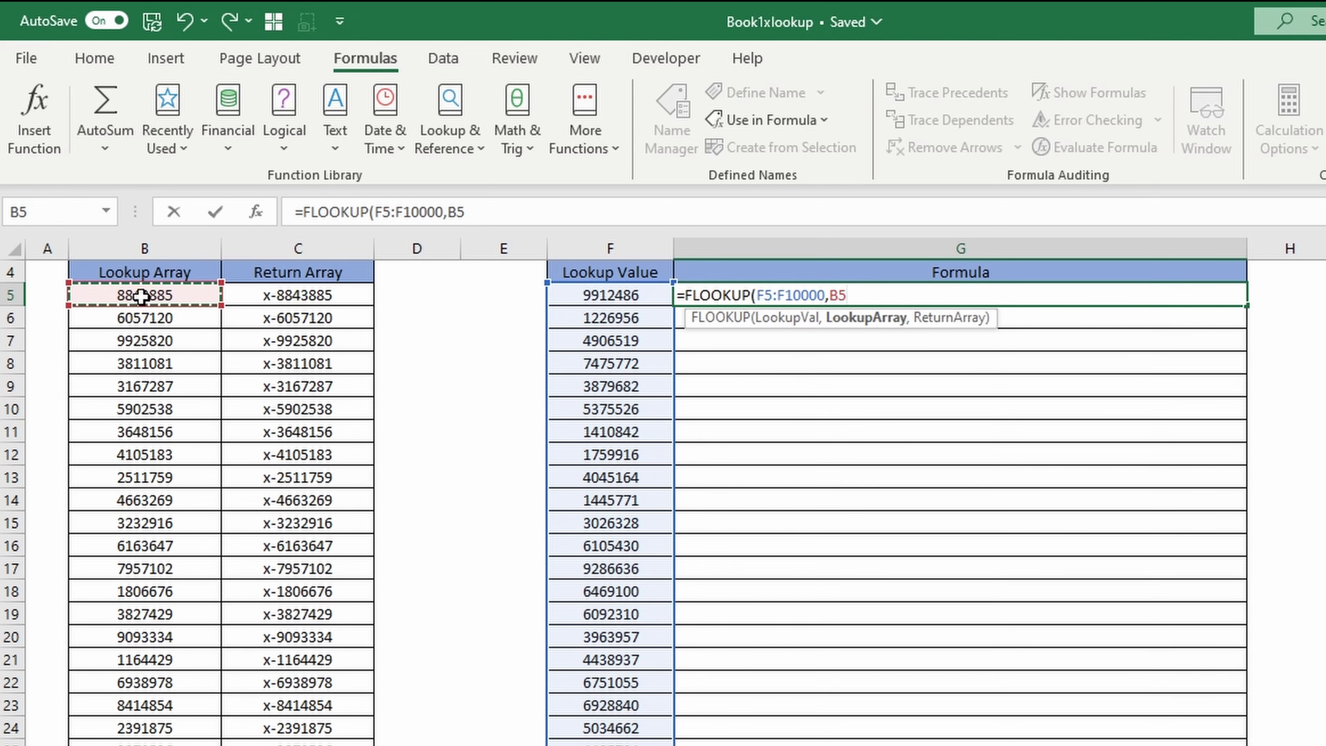
pyautogui.hotkey('ctrl', 'Down')
pyautogui.hotkey('ctrl', 'shift', 'Up')
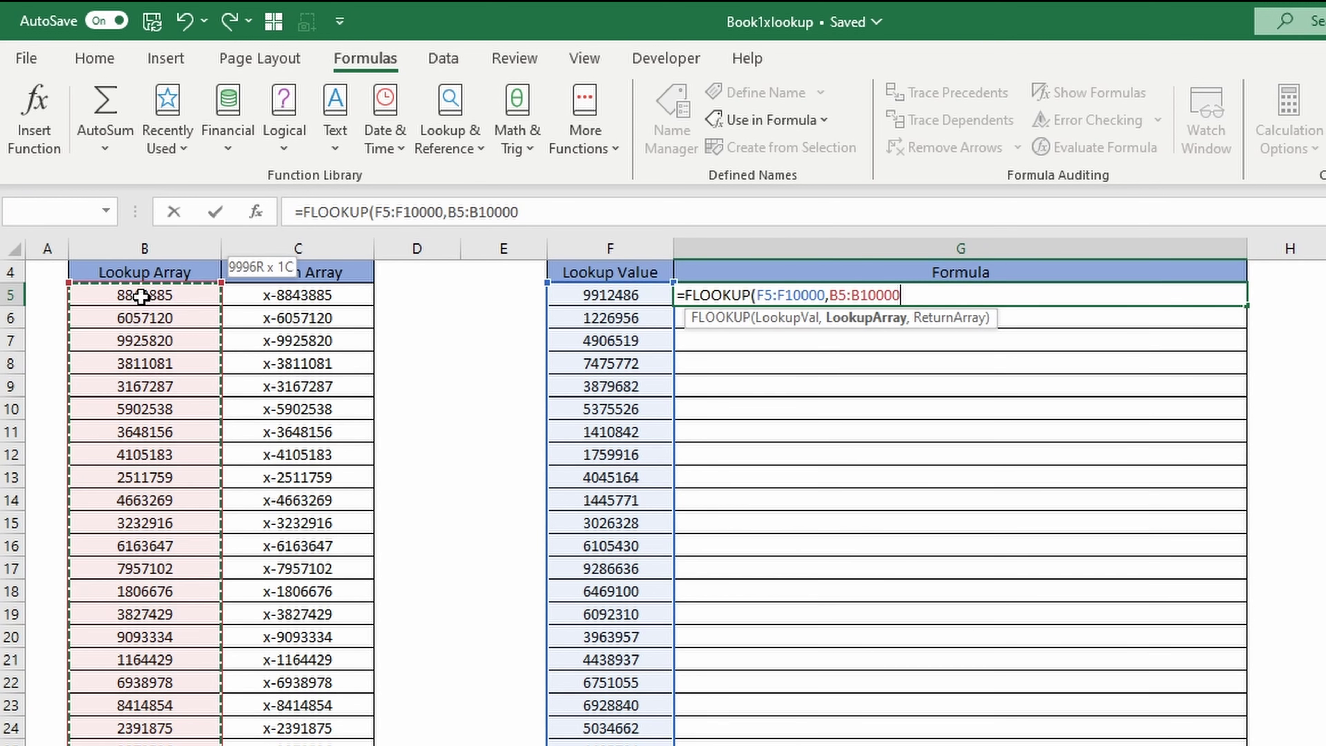
pyautogui.hotkey('shift', 'Down')
pyautogui.write(',')
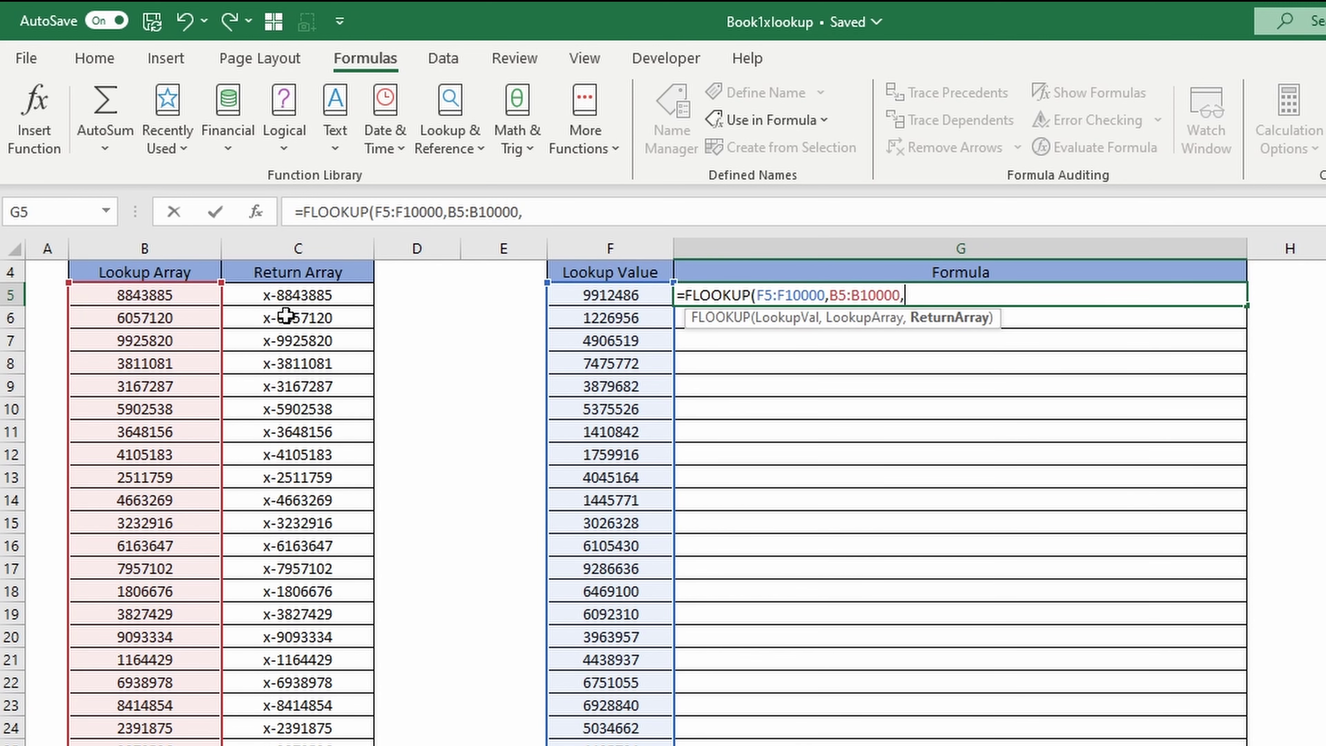
pyautogui.click(295, 292)
pyautogui.hotkey('ctrl', 'Down')
pyautogui.hotkey('ctrl', 'shift', 'Up')
pyautogui.hotkey('shift', 'Down')
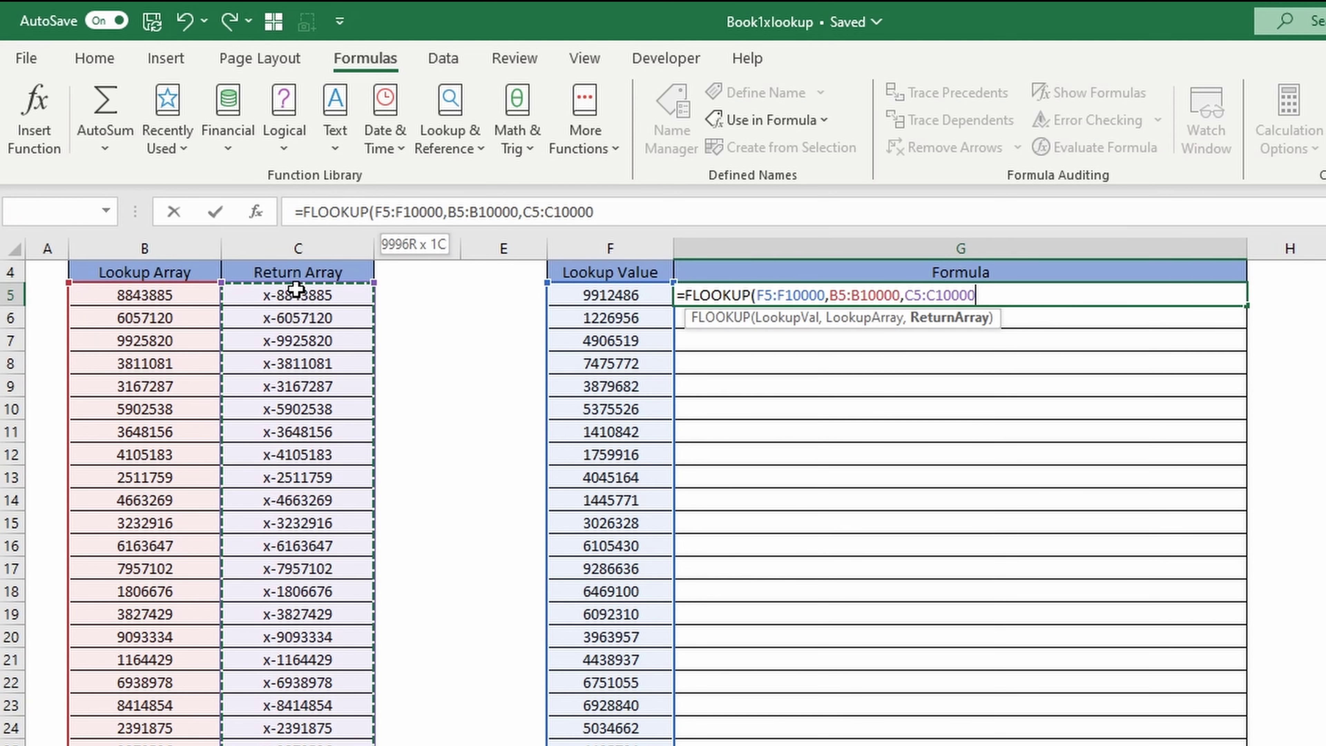
pyautogui.write(')')
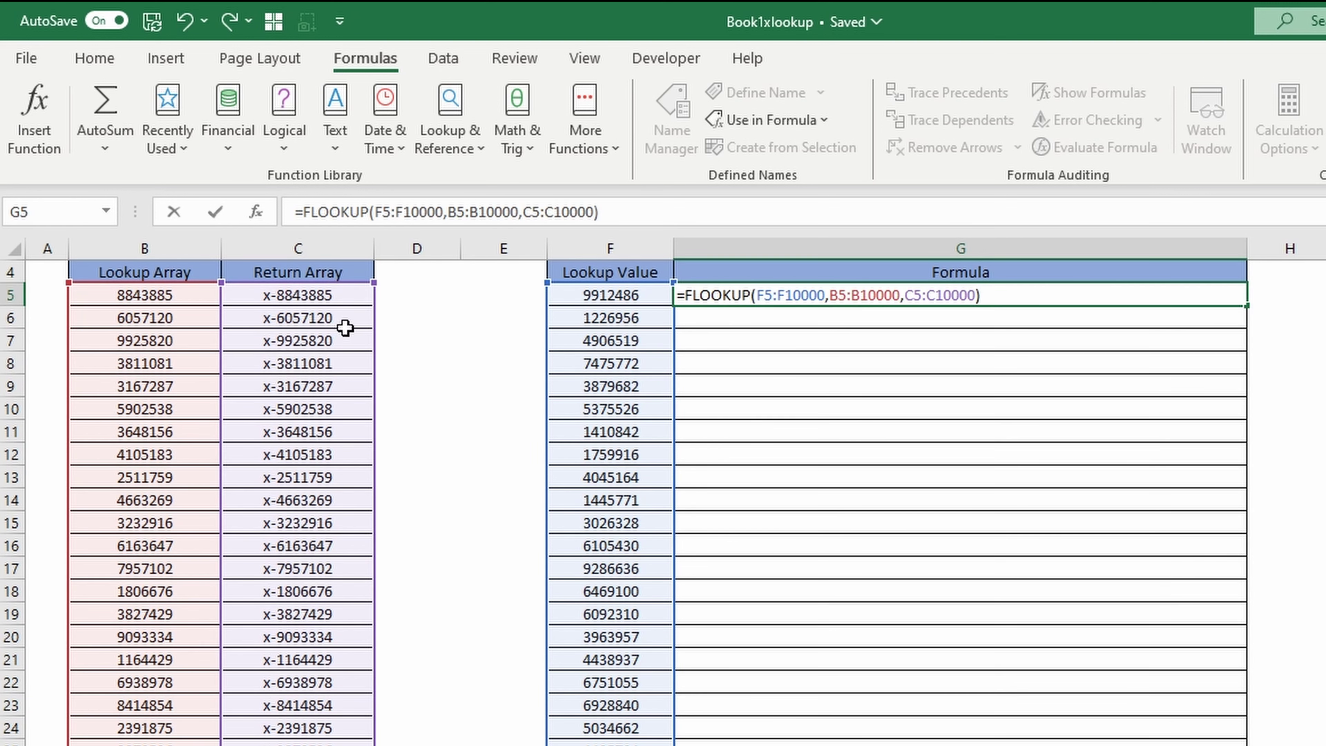
pyautogui.press('Return')
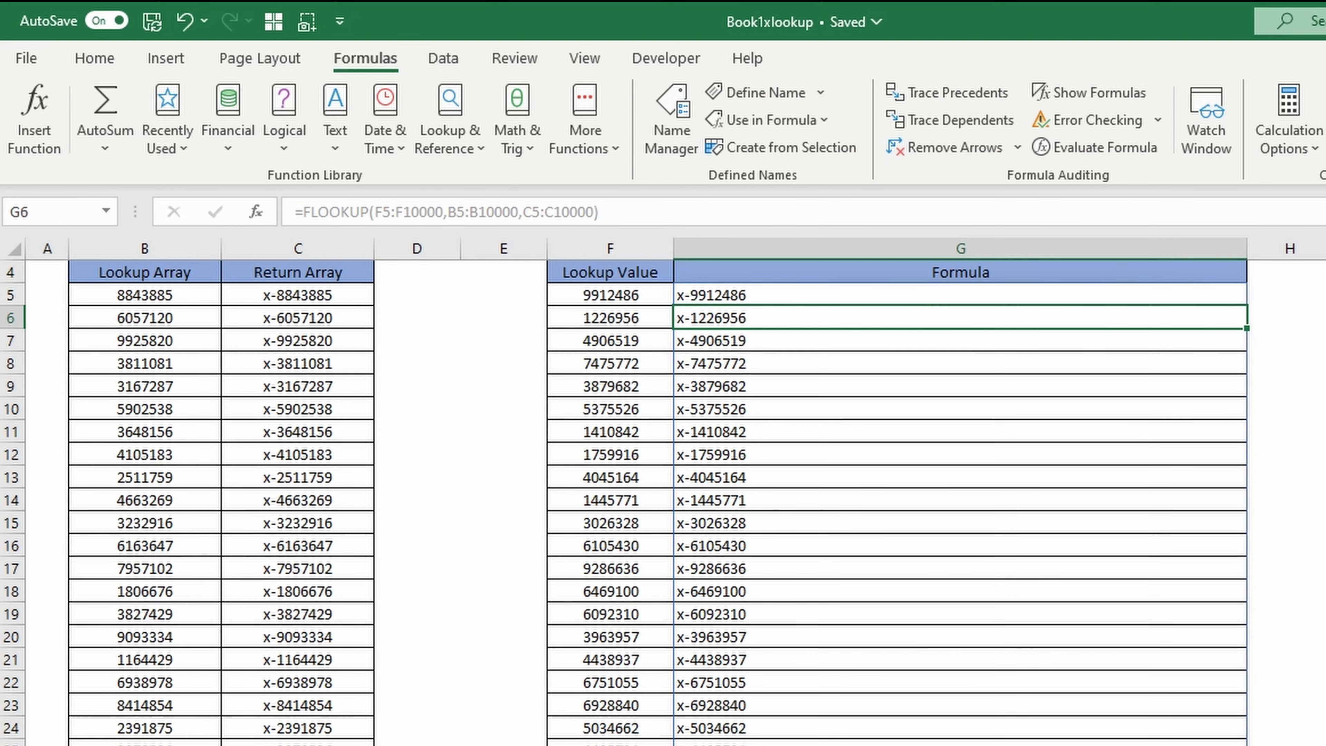
pyautogui.scroll(1, 767, 648)
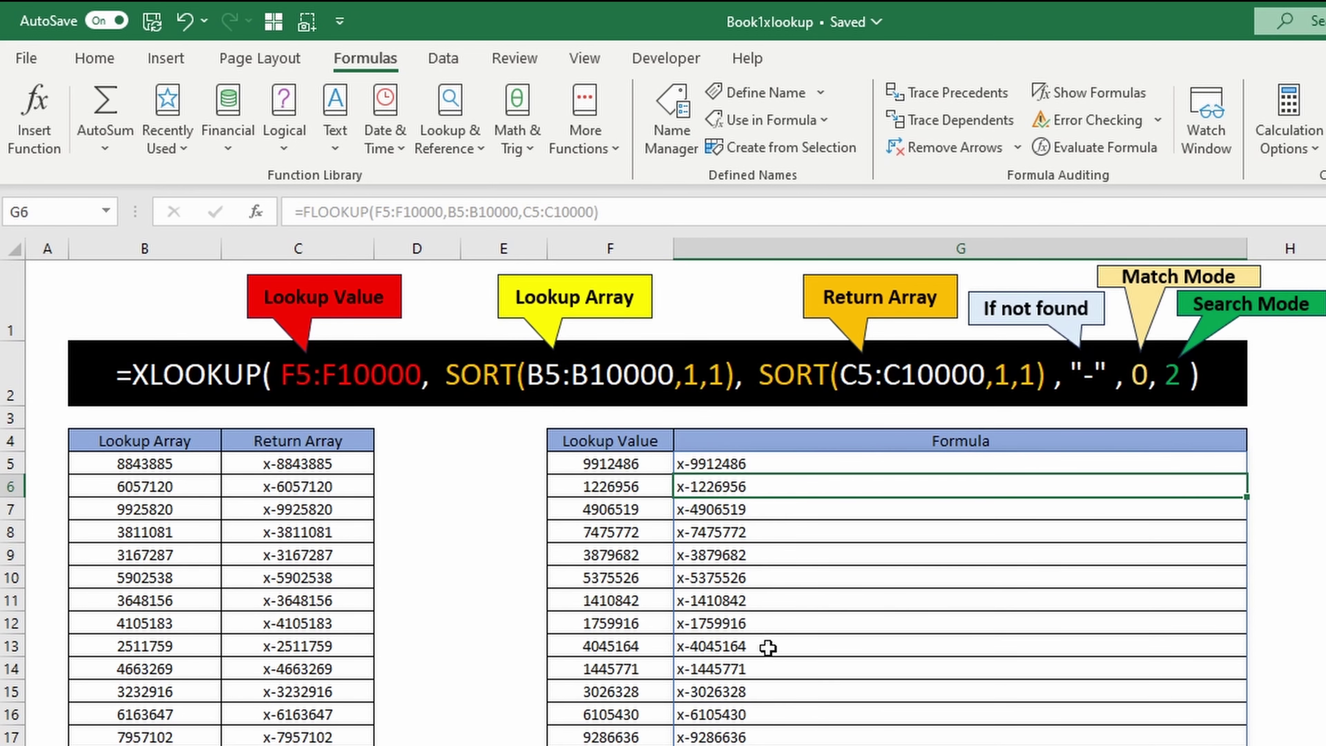